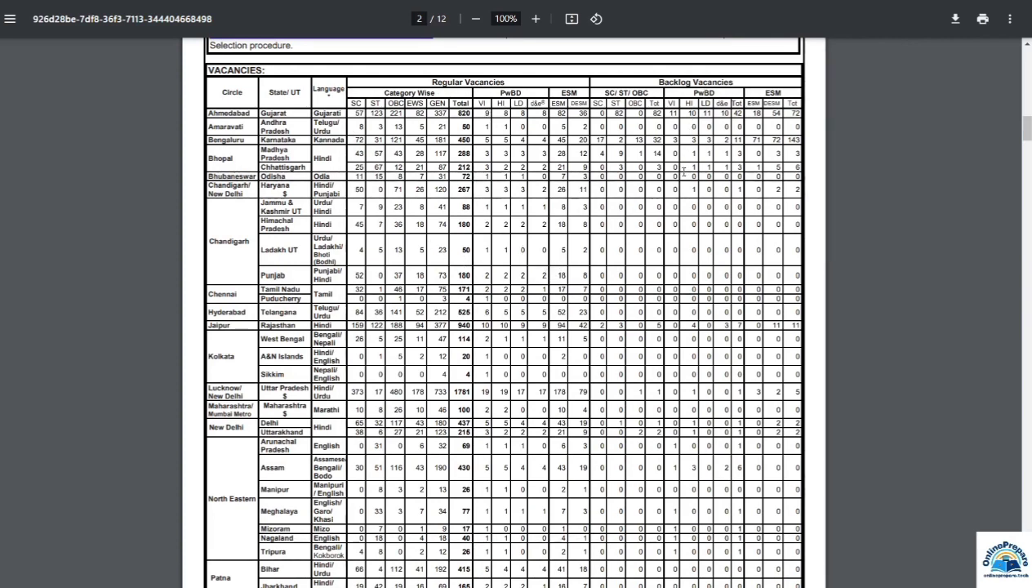
Step: Scroll through pages 2–3 of the recruitment PDF to review vacancy totals and eligibility criteria
scroll(504, 336, down, 3)
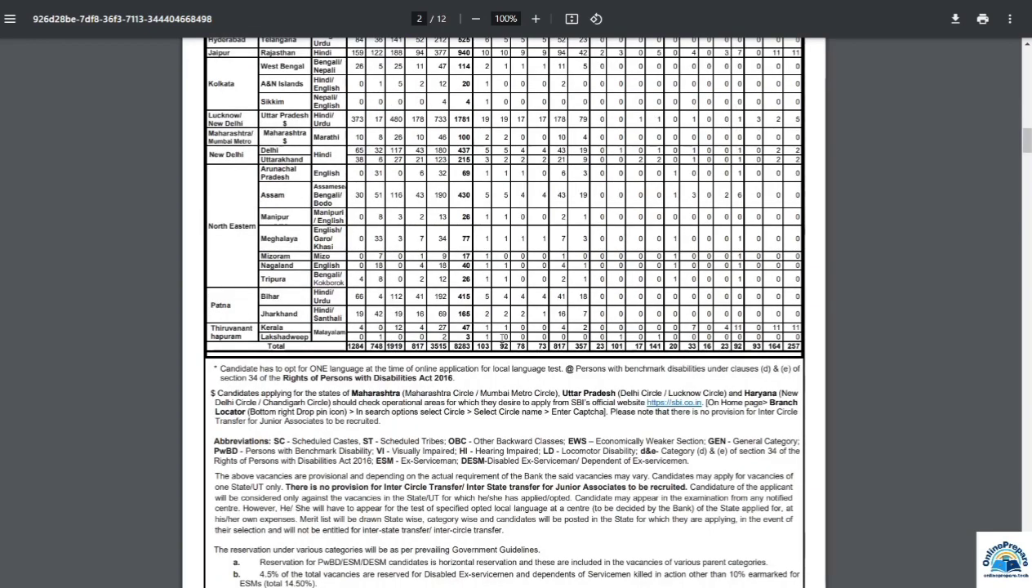
scroll(504, 337, down, 10)
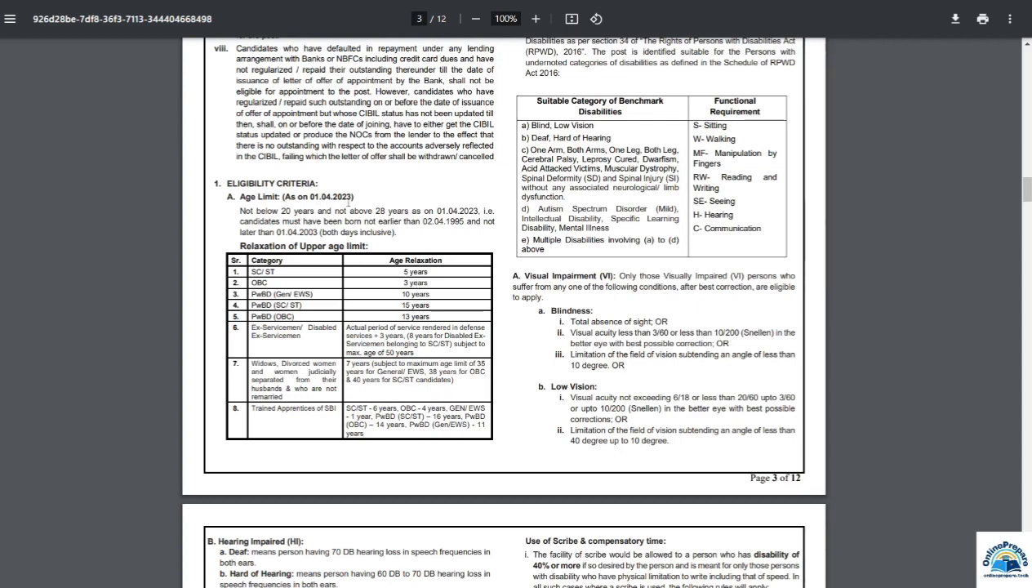
scroll(506, 322, up, 4)
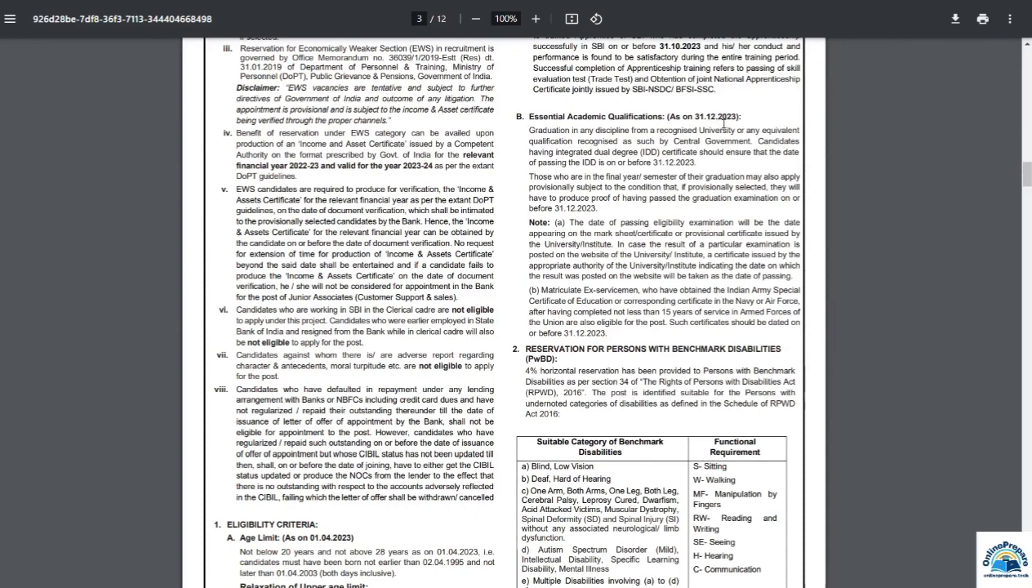
scroll(647, 255, down, 3)
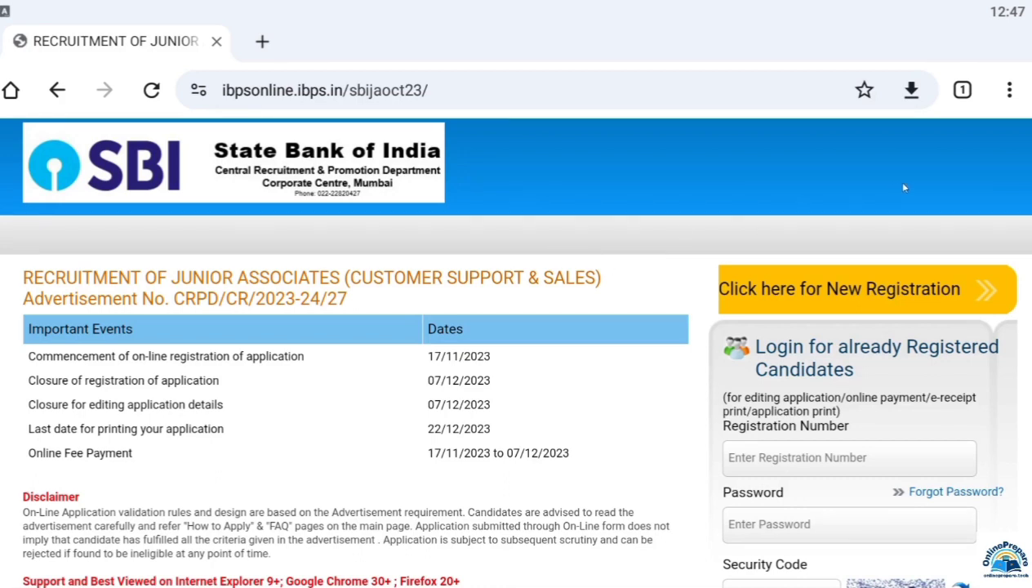
click(1008, 91)
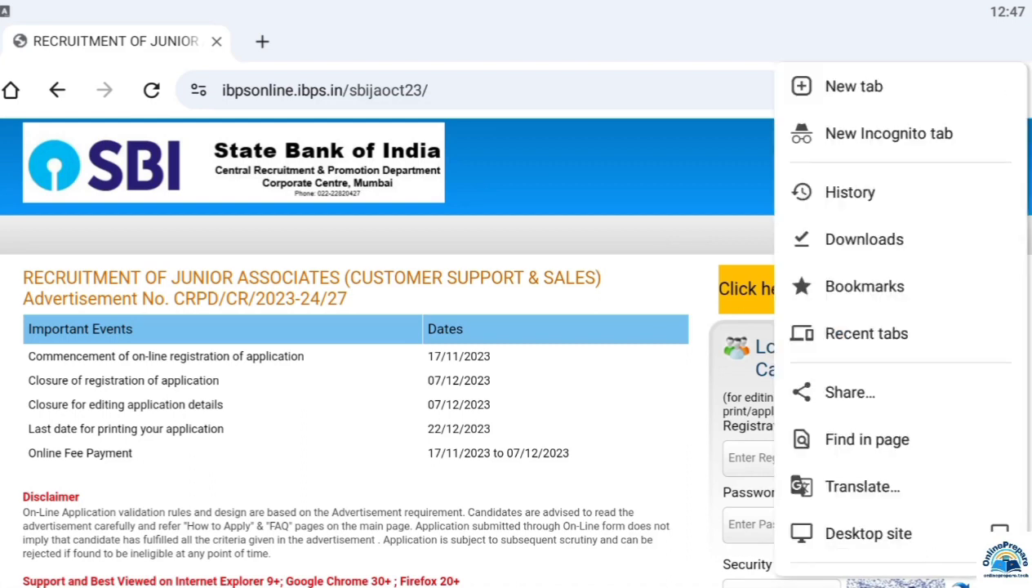
click(634, 342)
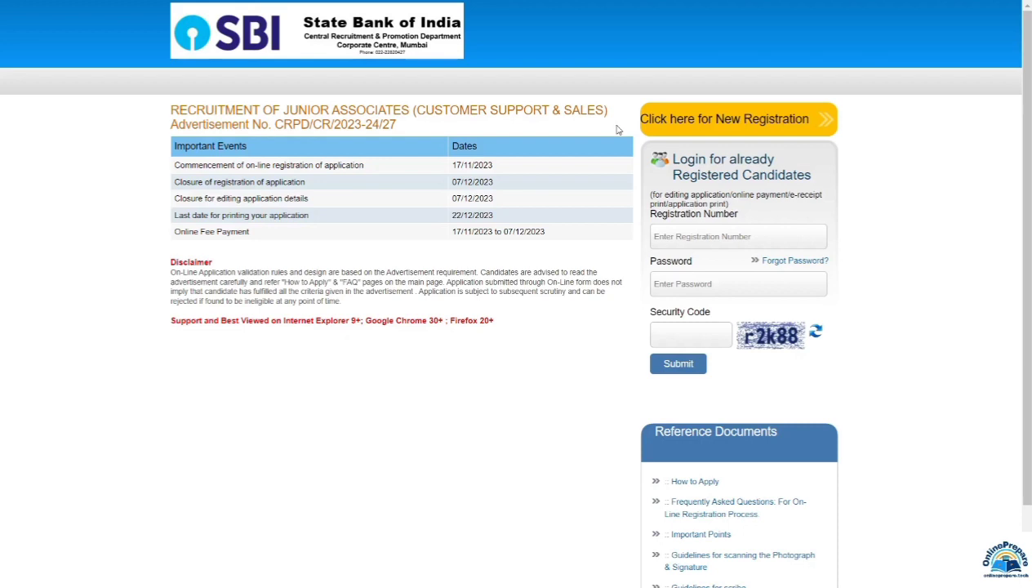
Step: Start a new candidate registration and enter the candidate's first name in both first-name fields
click(740, 123)
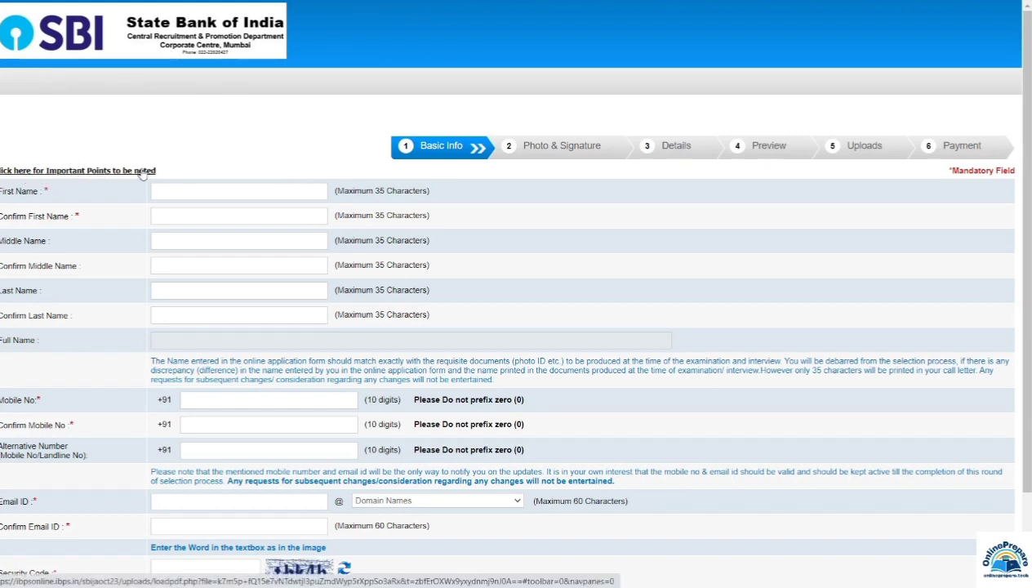
click(176, 194)
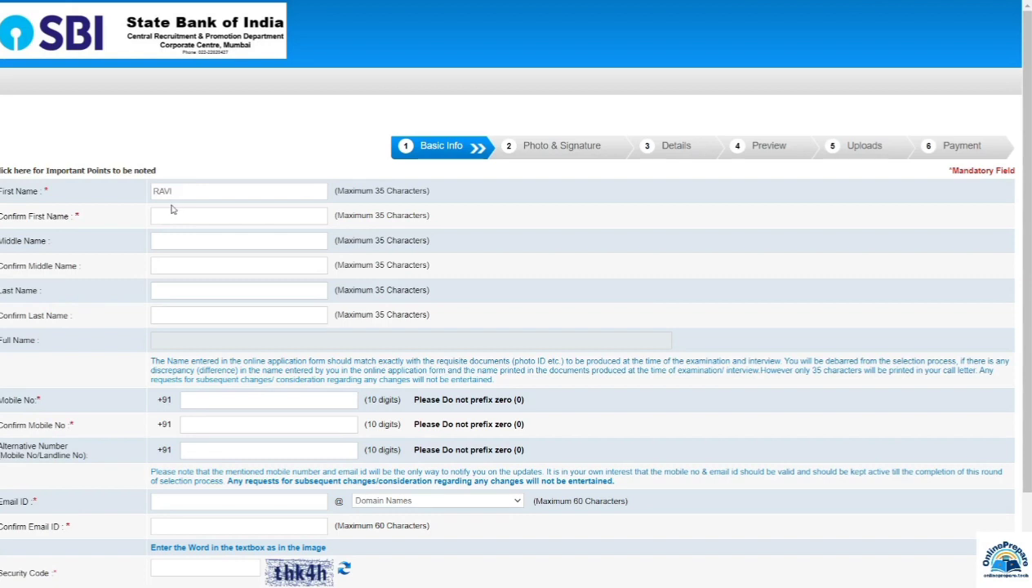
click(172, 212)
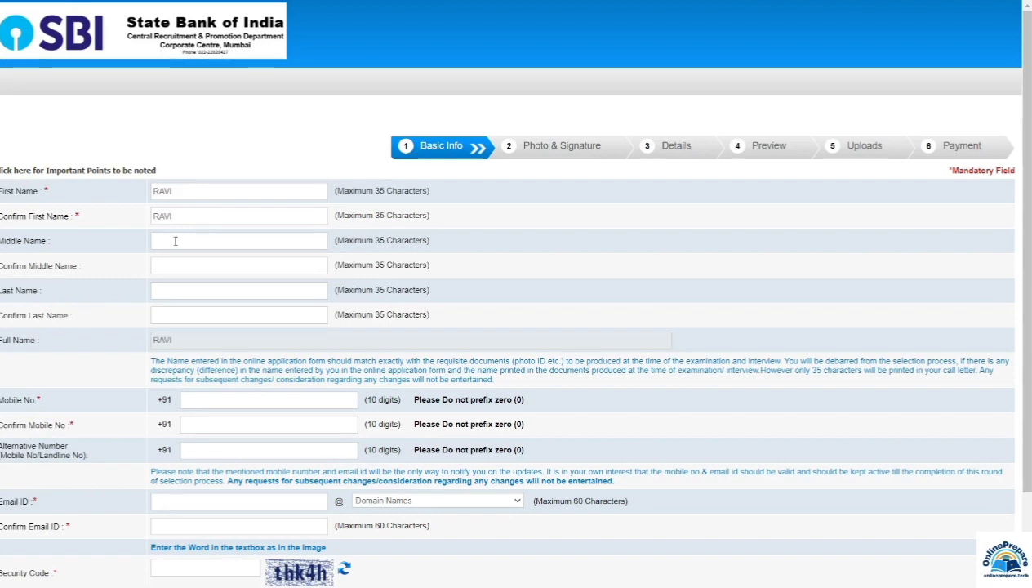
Step: Enter the candidate's middle name and its confirmation
click(175, 241)
click(177, 272)
text(KUMAR)
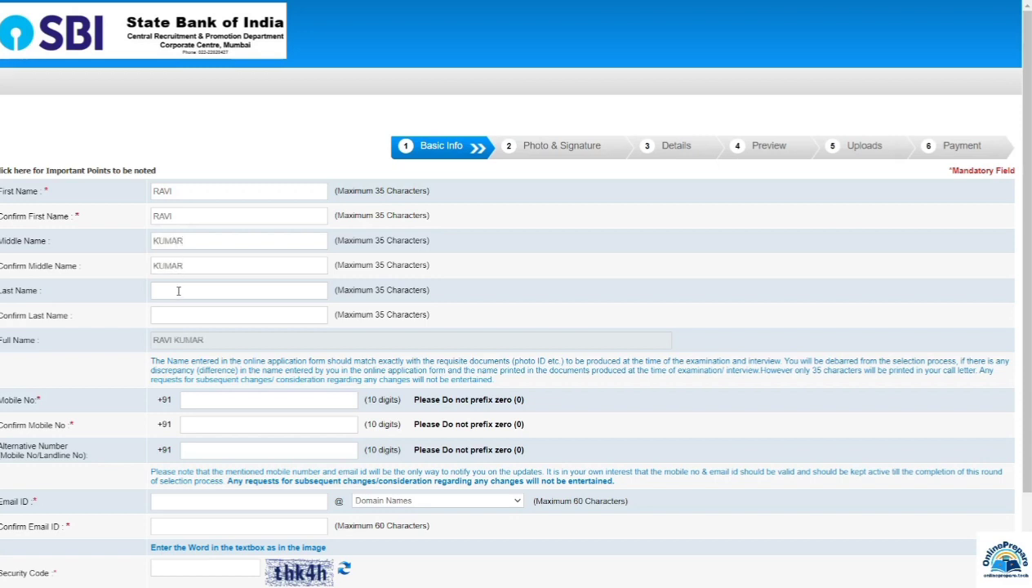
click(178, 291)
Step: Go through the mobile number, confirm mobile and alternate contact number fields
scroll(206, 344, down, 2)
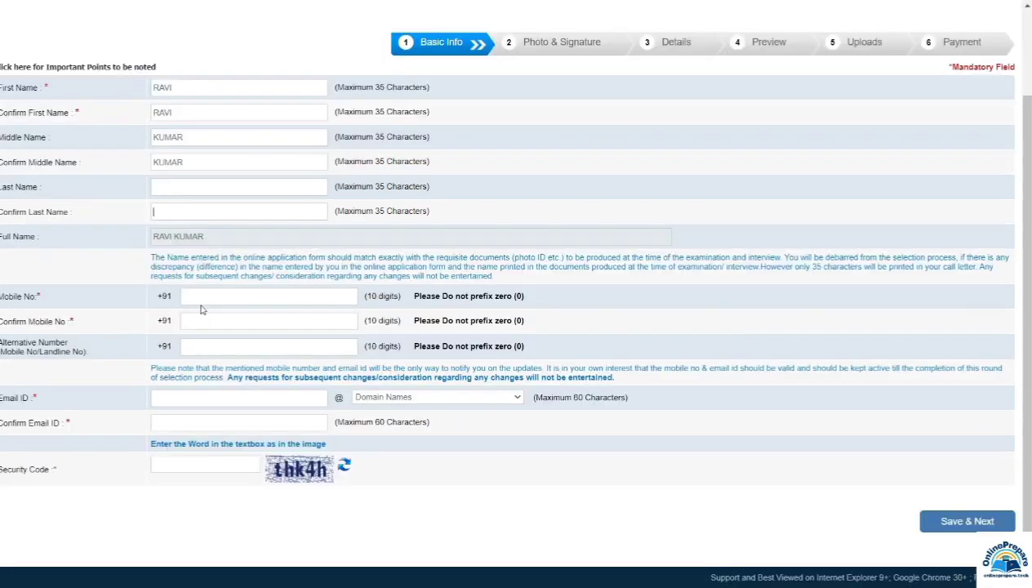
click(204, 299)
click(204, 323)
click(238, 349)
Step: Enter the candidate's e-mail ID with gmail.com domain, paste its confirmation, and fill the security code
click(188, 401)
click(392, 400)
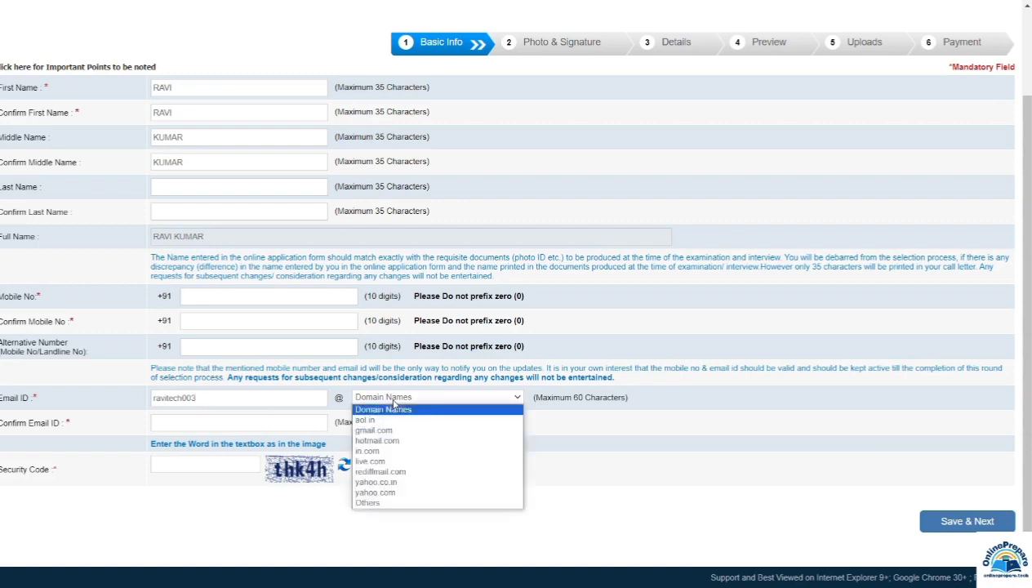
click(373, 430)
click(388, 398)
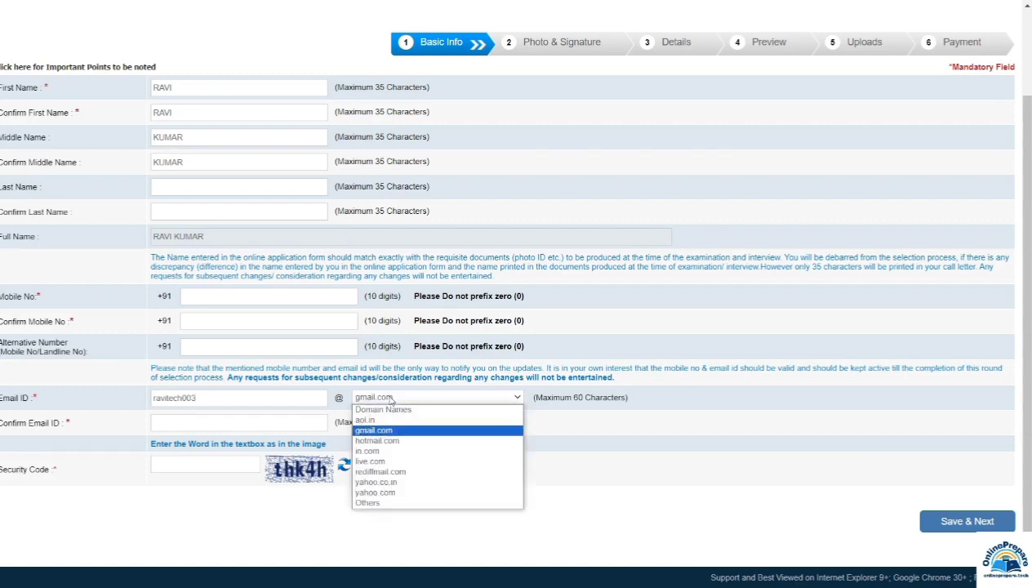
click(369, 503)
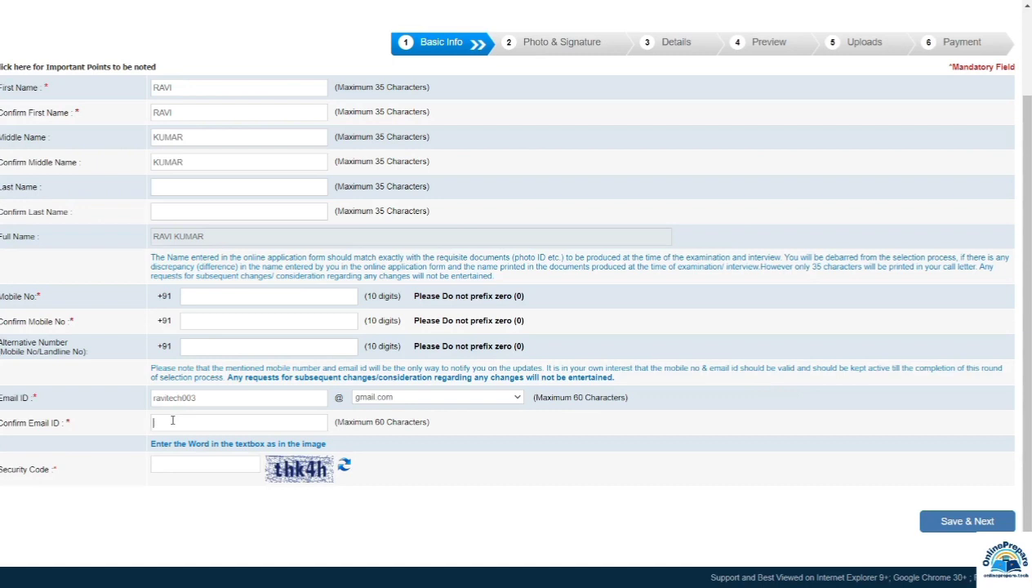
key(ctrl+v)
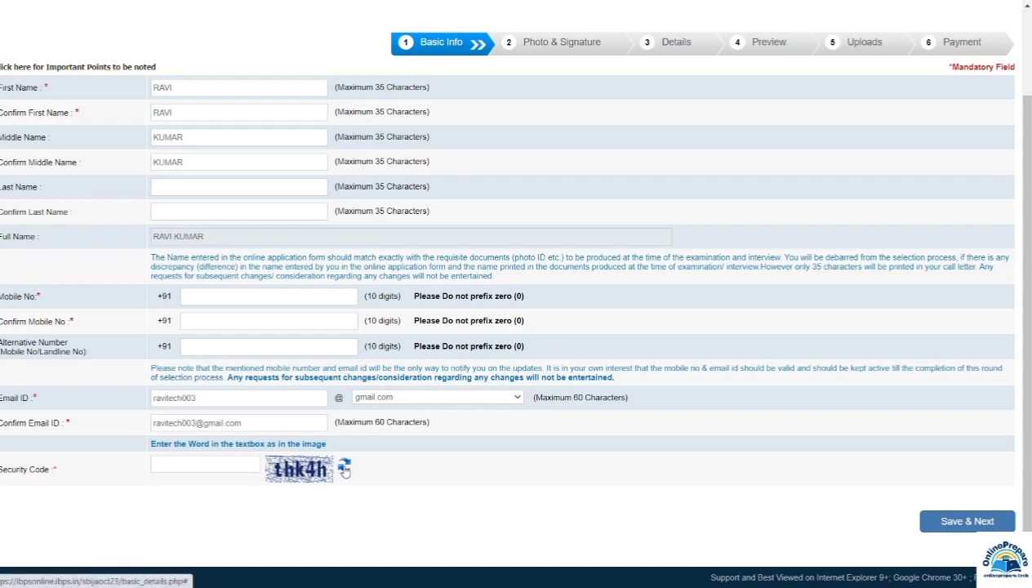
text(thk4h)
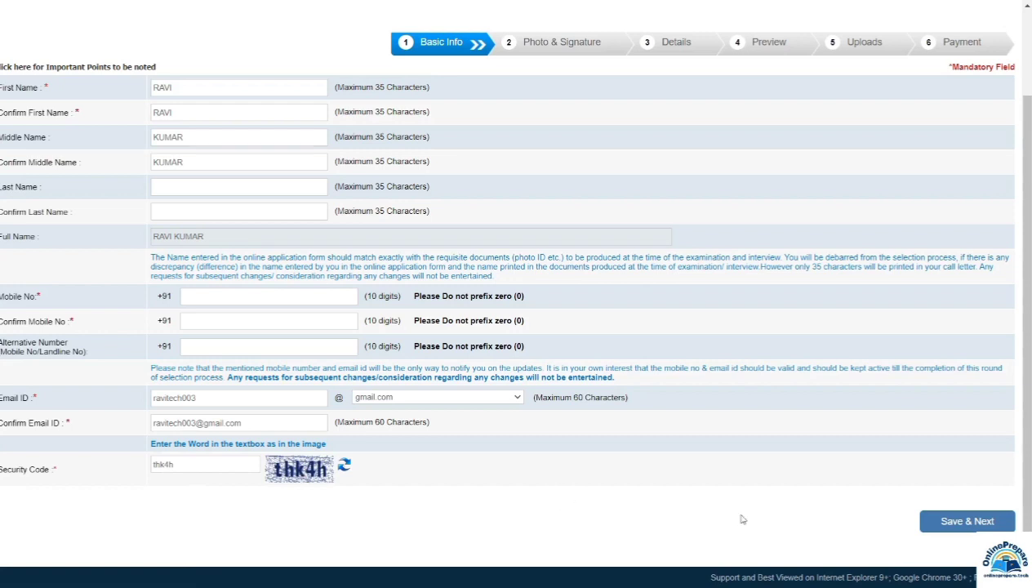
Step: Save the Basic Info and confirm the details as final to get a provisional registration number
click(962, 523)
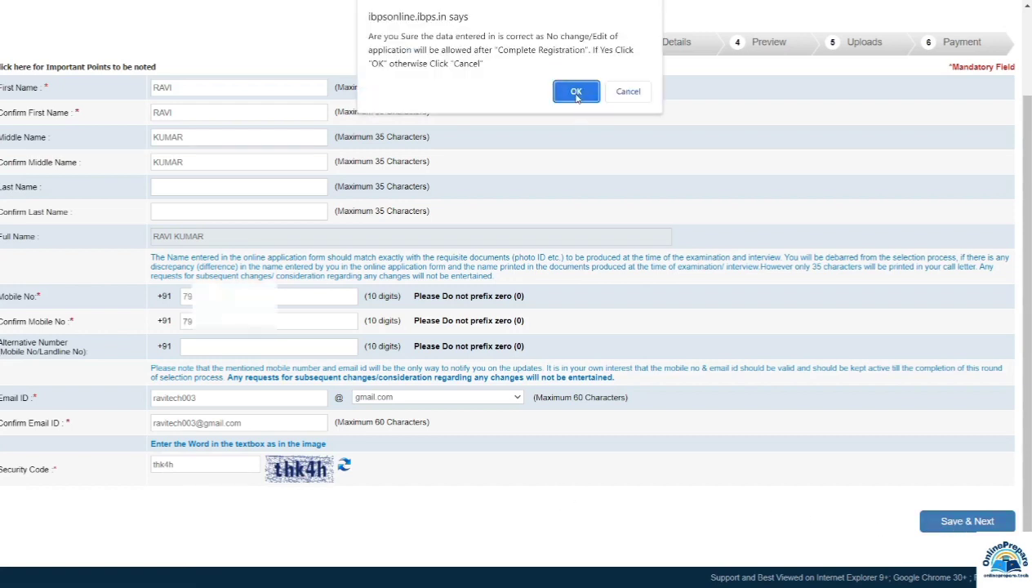
click(575, 92)
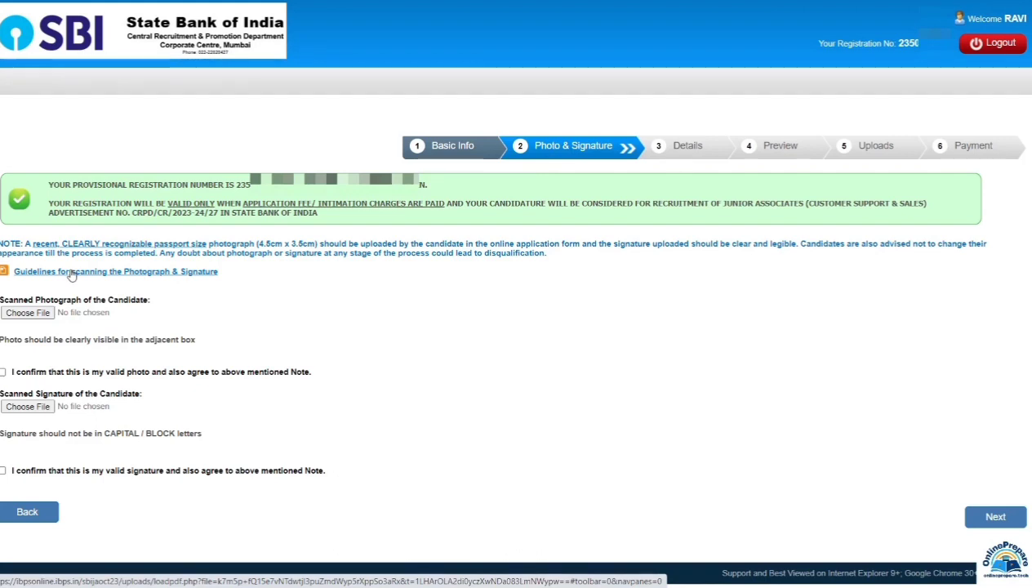
Step: Open the Photograph & Signature scanning guidelines PDF and scroll through it
click(161, 272)
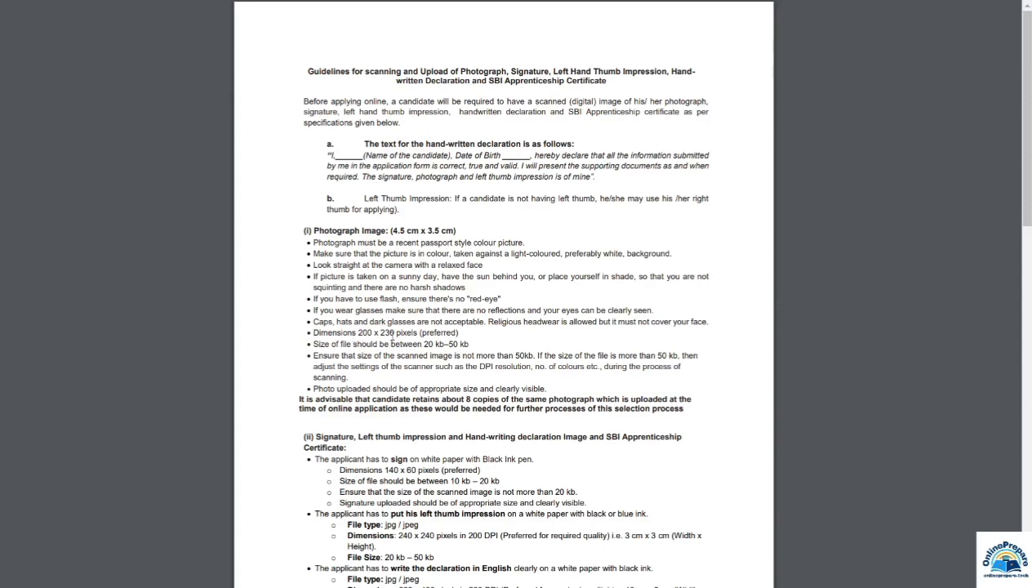
scroll(406, 331, down, 5)
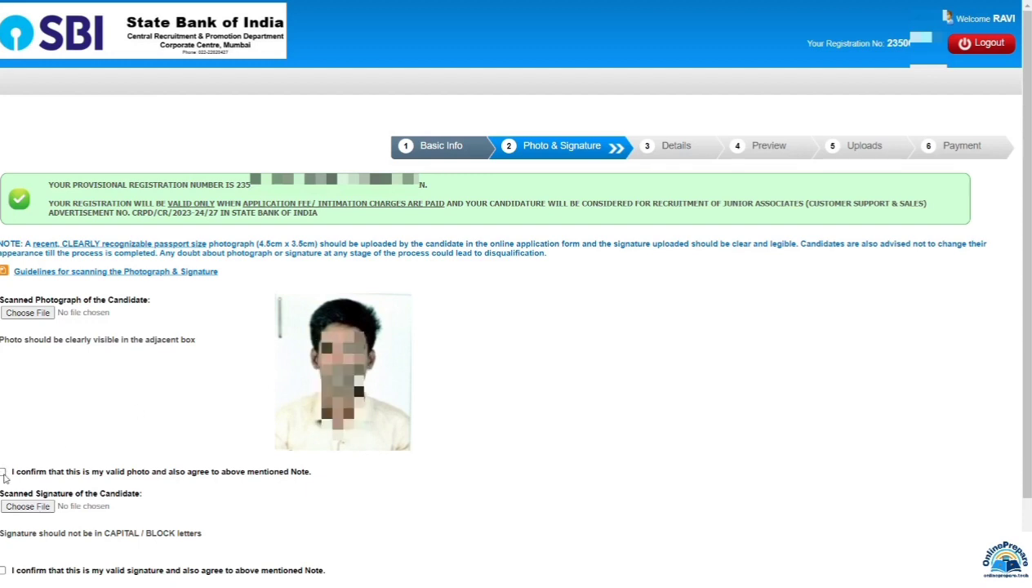
Step: Tick the 'I confirm' boxes for photo and signature, then continue to Basic Details
click(3, 473)
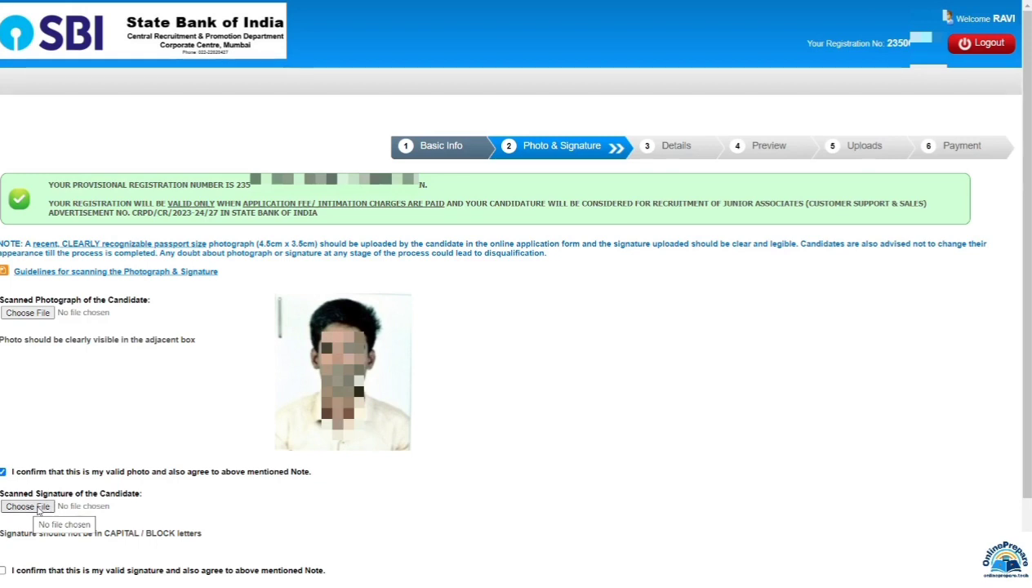
scroll(299, 415, down, 2)
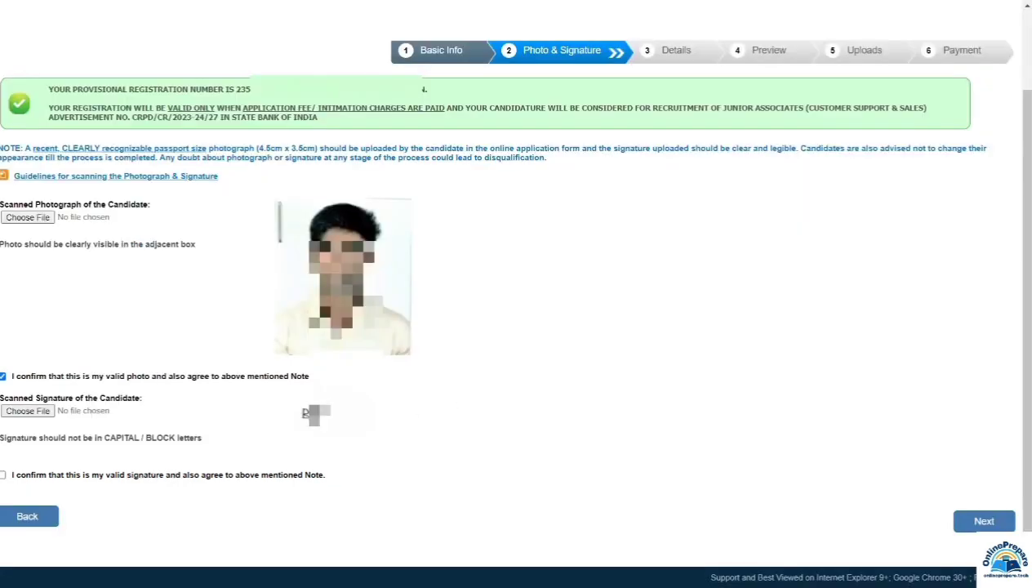
click(4, 475)
click(985, 522)
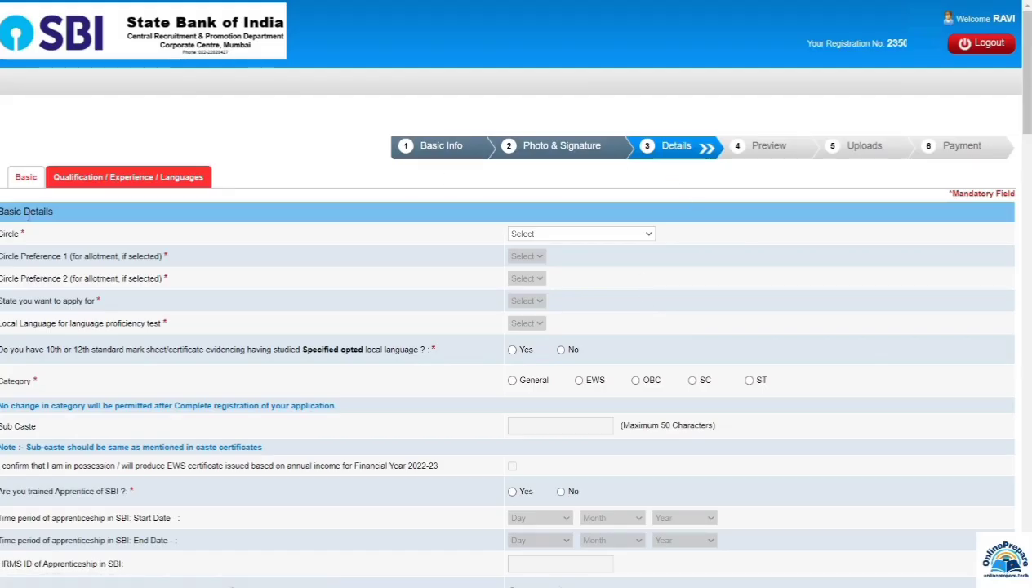
Step: Choose BHOPAL as the circle, leaving both circle preferences unchanged
click(535, 236)
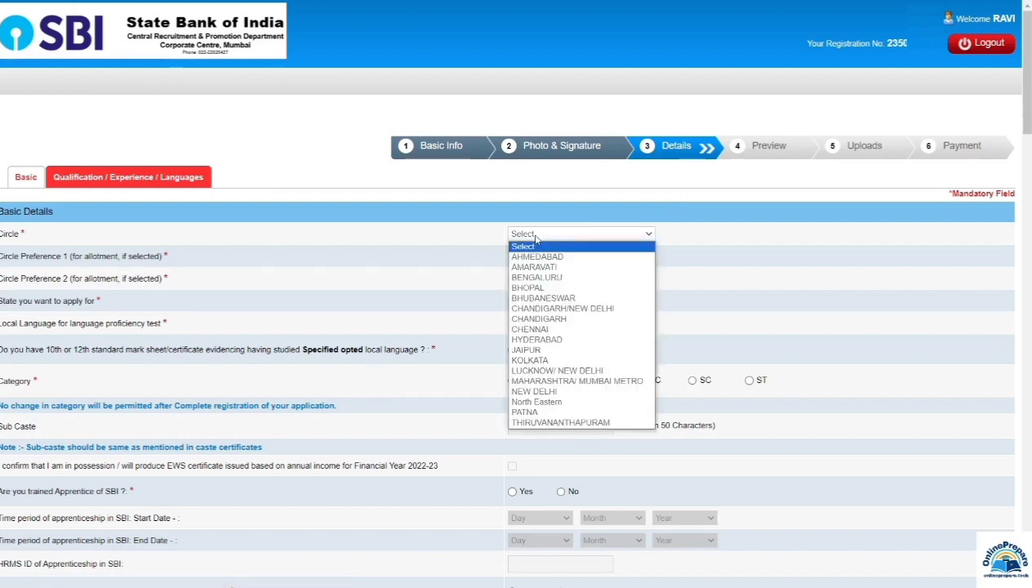
click(539, 291)
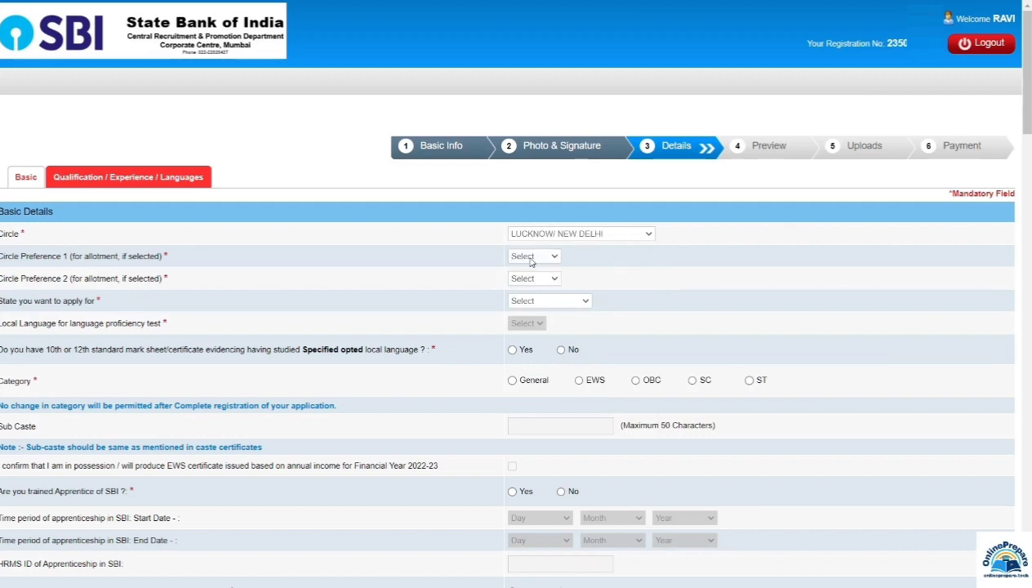
click(532, 259)
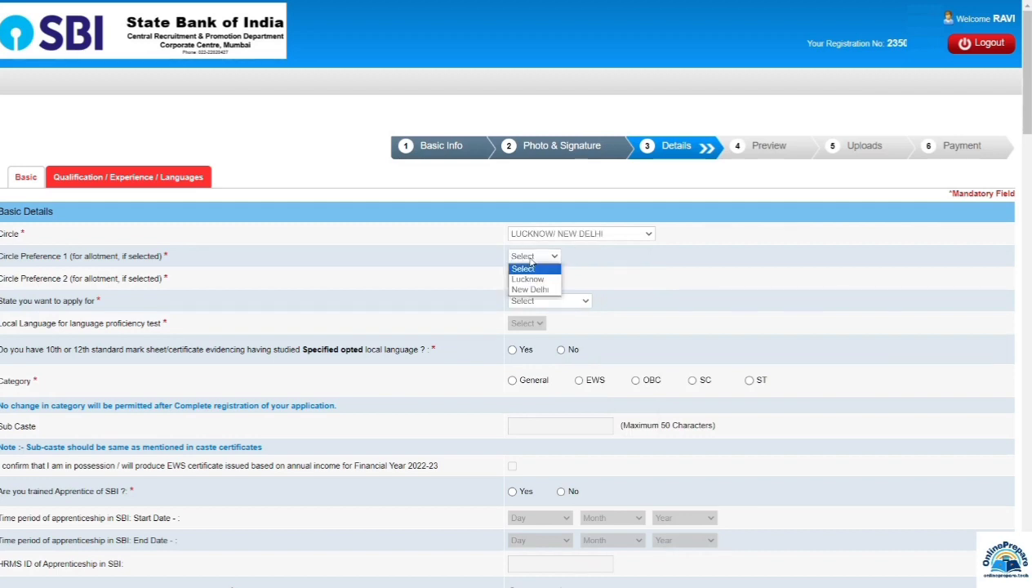
click(472, 269)
click(528, 282)
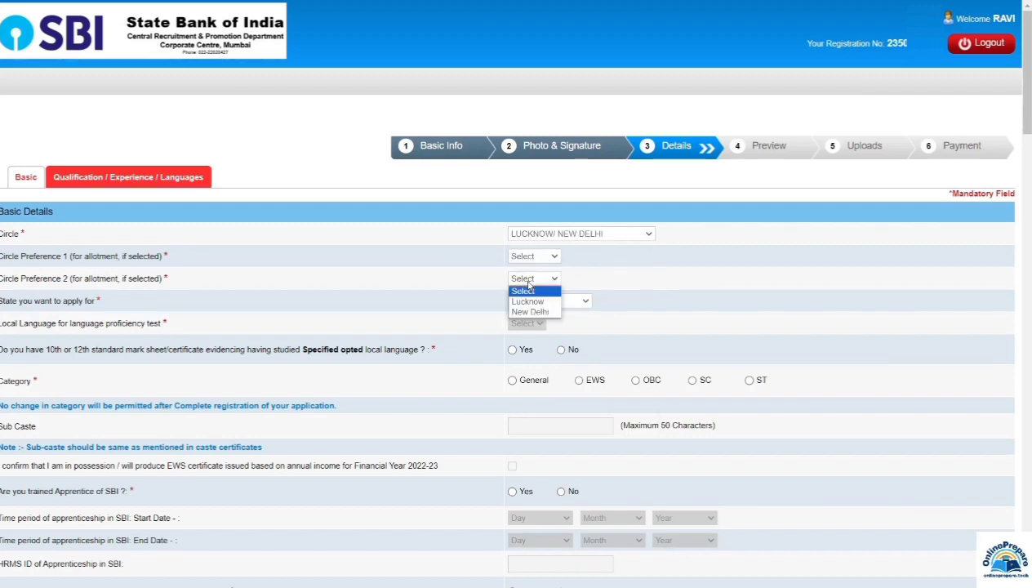
click(481, 286)
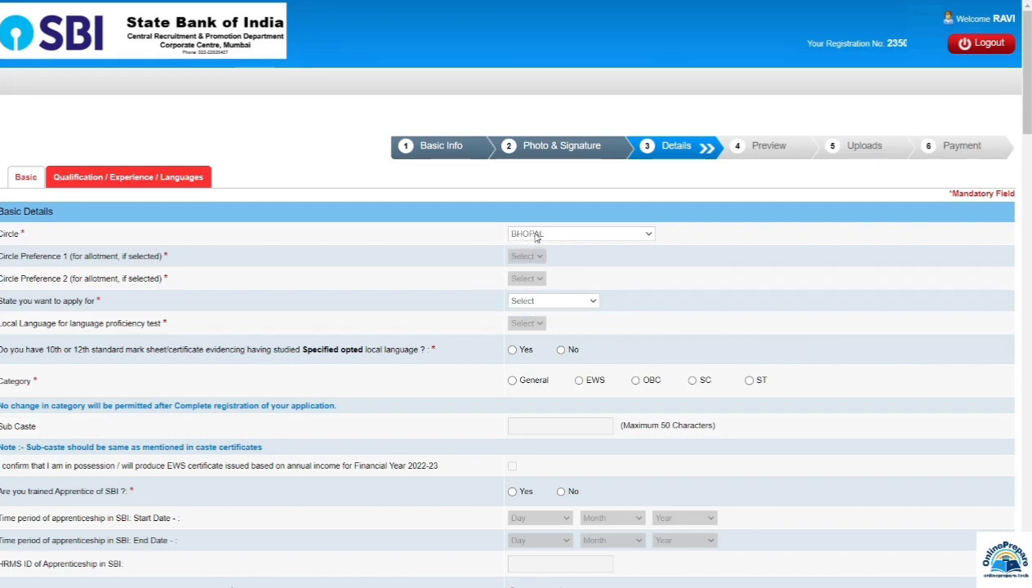
Step: Apply for Madhya Pradesh with Hindi as local language and answer Yes to the mark sheet question
click(526, 302)
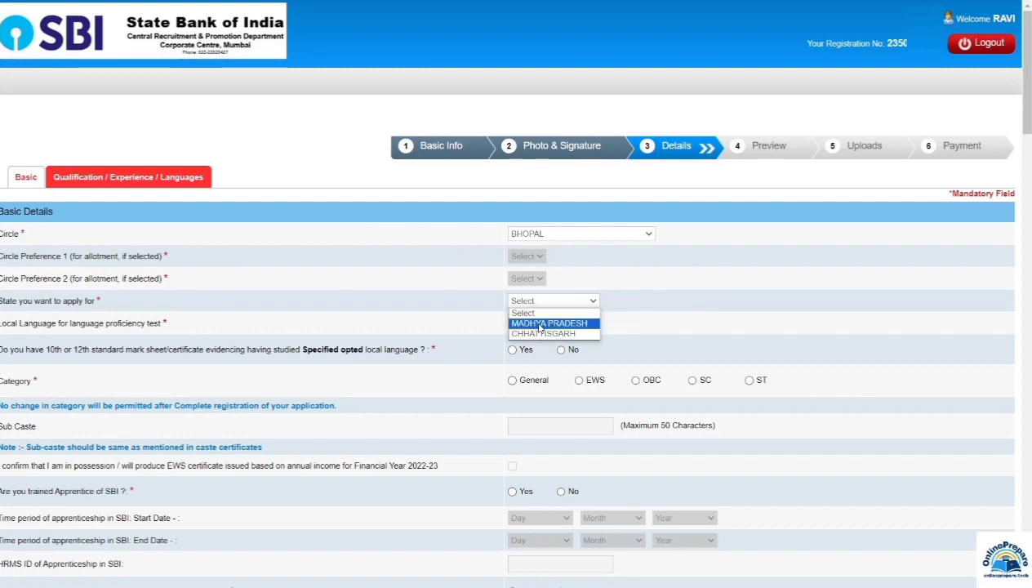
click(539, 324)
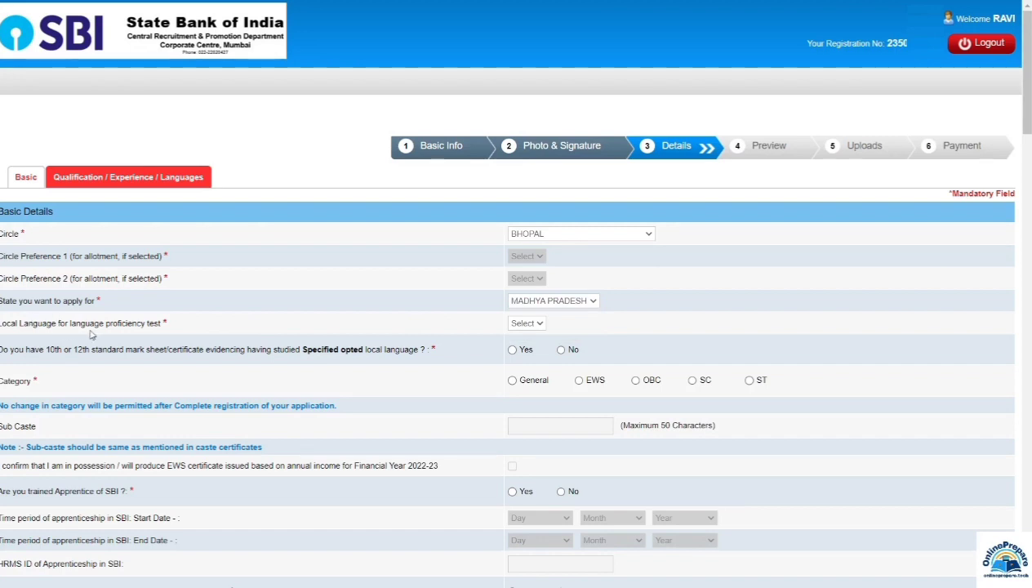
click(520, 325)
click(516, 345)
scroll(62, 162, down, 3)
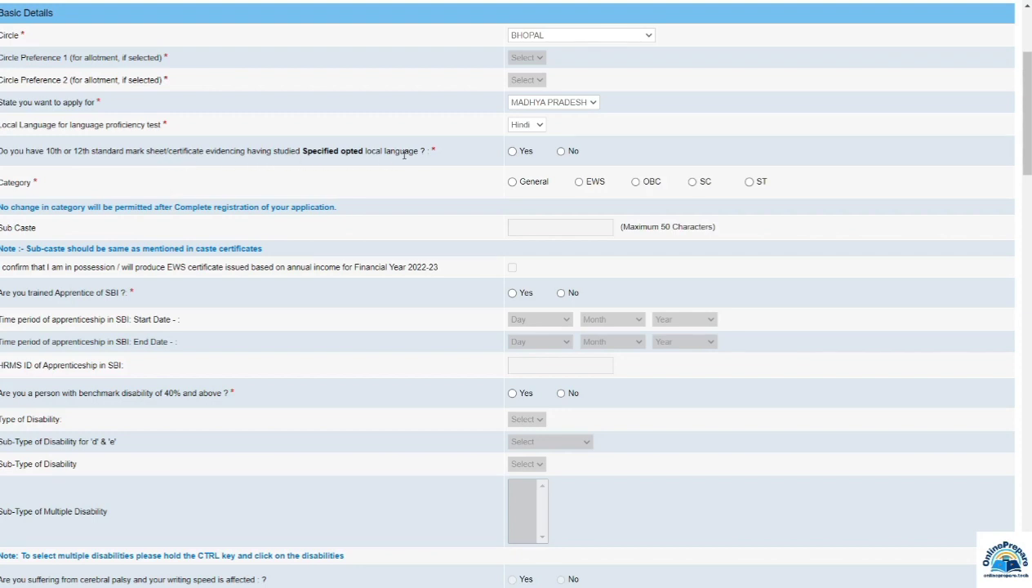
click(512, 152)
Step: Set category to OBC, acknowledging the alert, and answer Yes to trained SBI apprentice
click(636, 181)
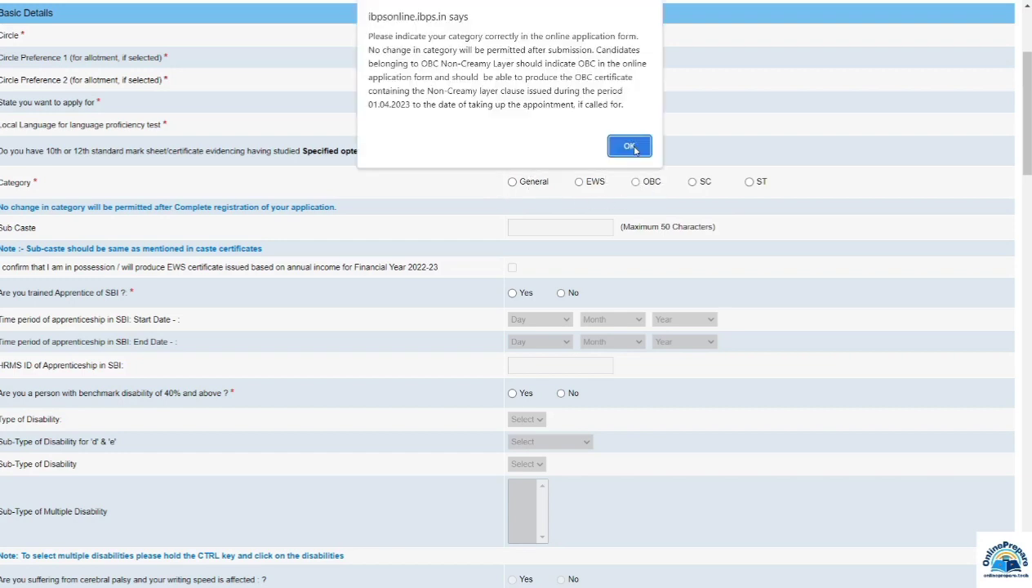
click(630, 147)
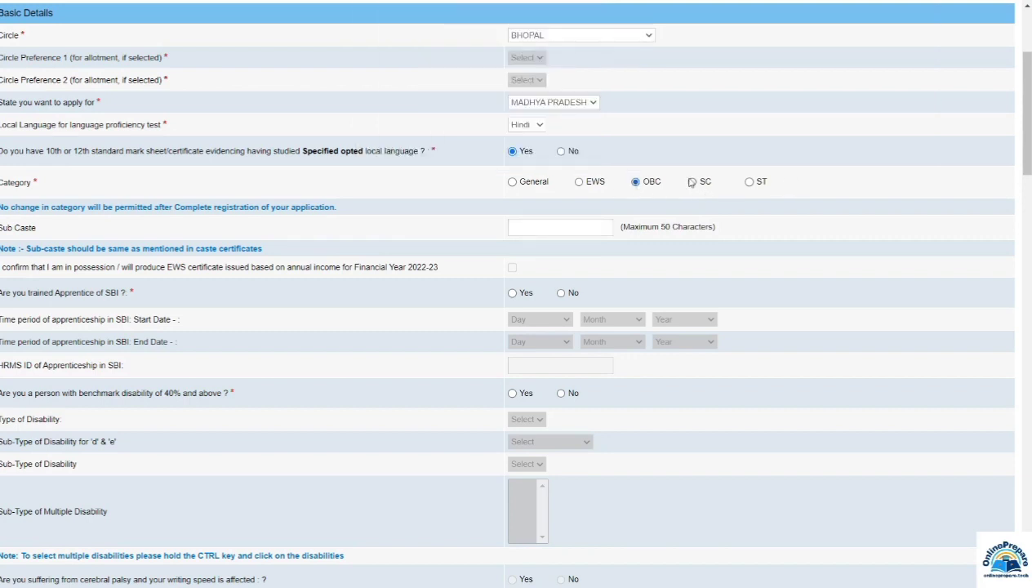
click(551, 231)
click(513, 293)
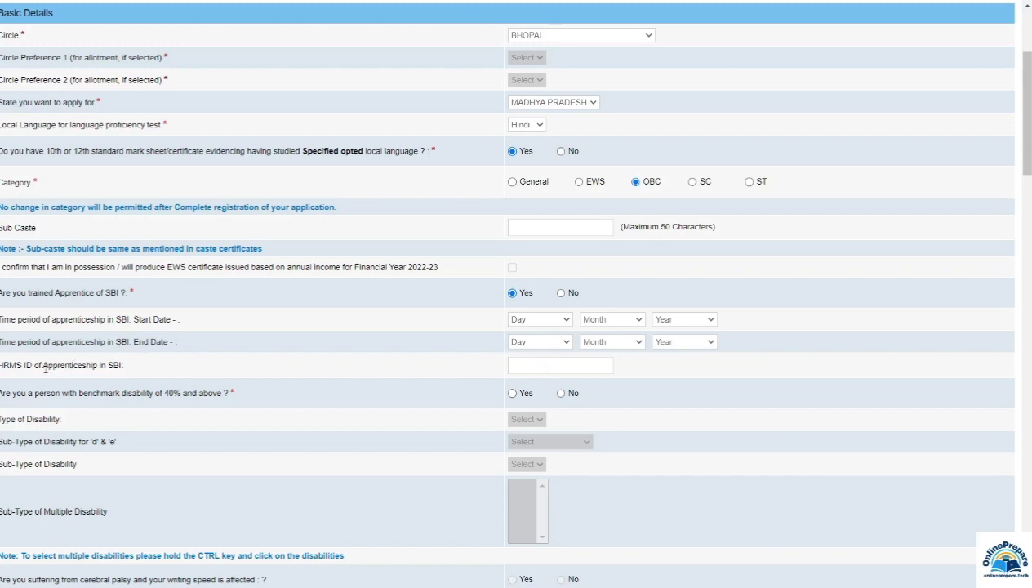
Step: Switch the SBI apprentice answer to No and declare a benchmark disability of 40% or more
click(550, 367)
click(561, 296)
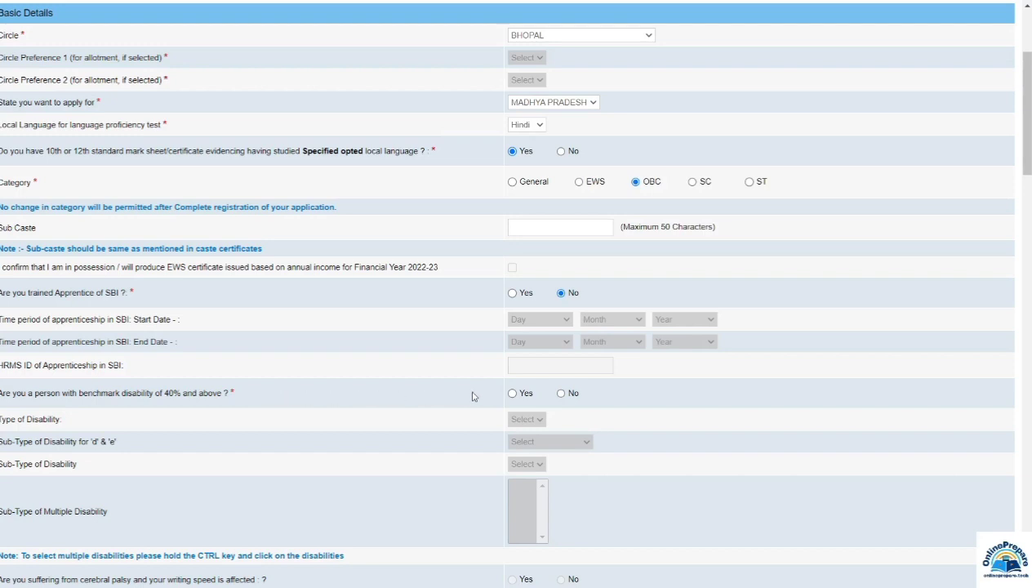
click(513, 394)
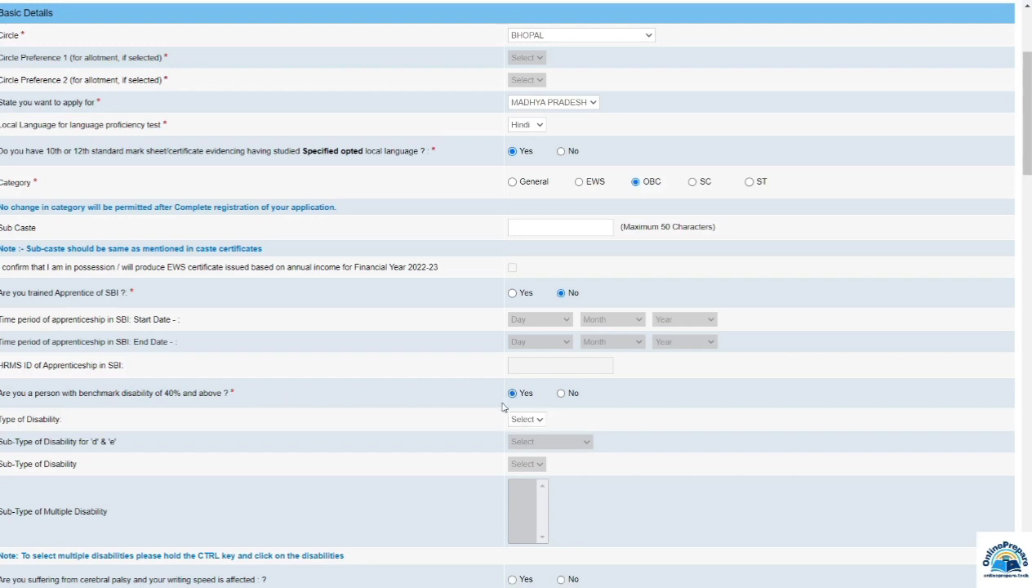
click(535, 421)
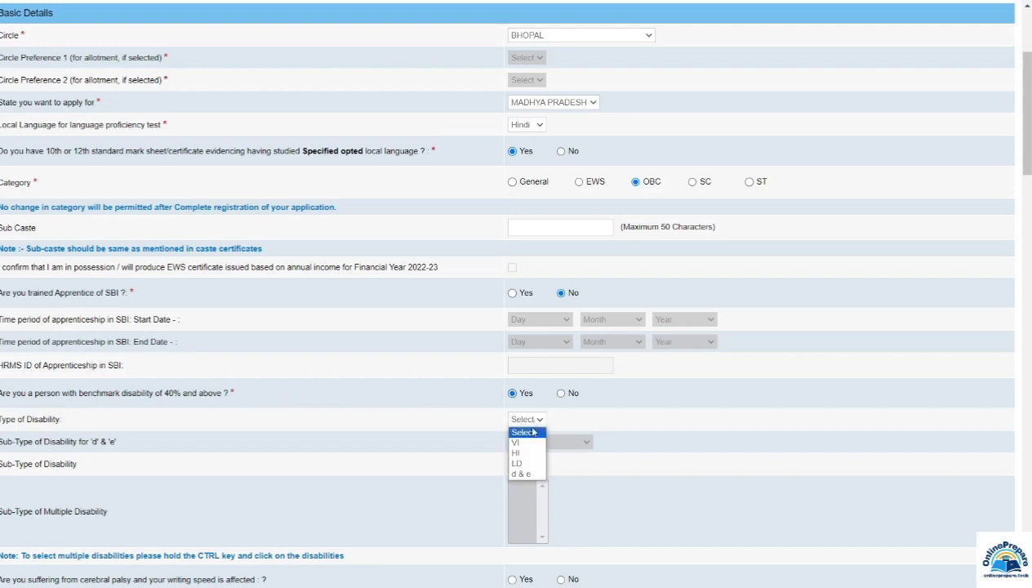
click(516, 442)
scroll(515, 442, down, 3)
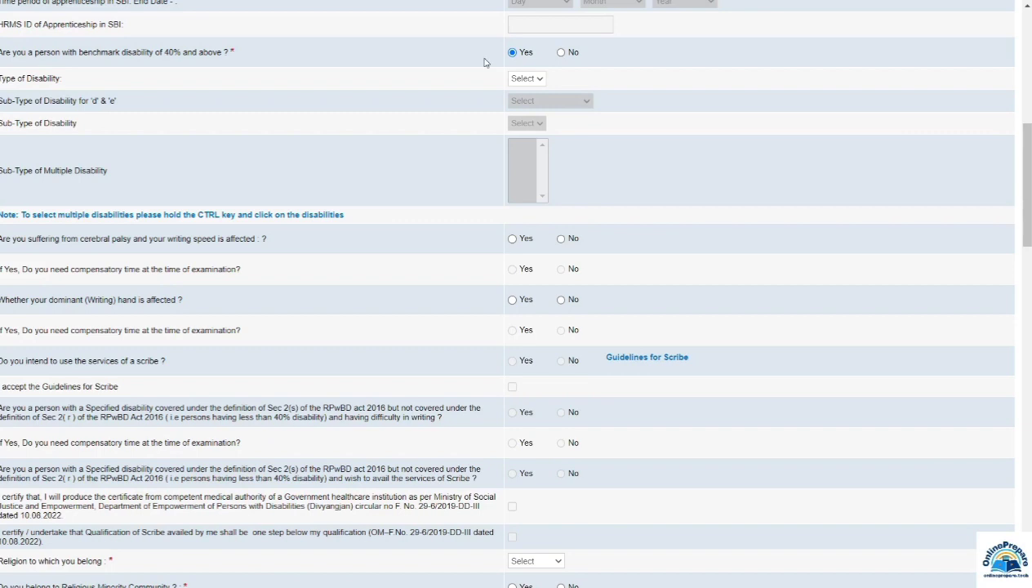
Step: Set benchmark disability to No and open the Religion dropdown further down the form
click(560, 53)
scroll(79, 136, down, 3)
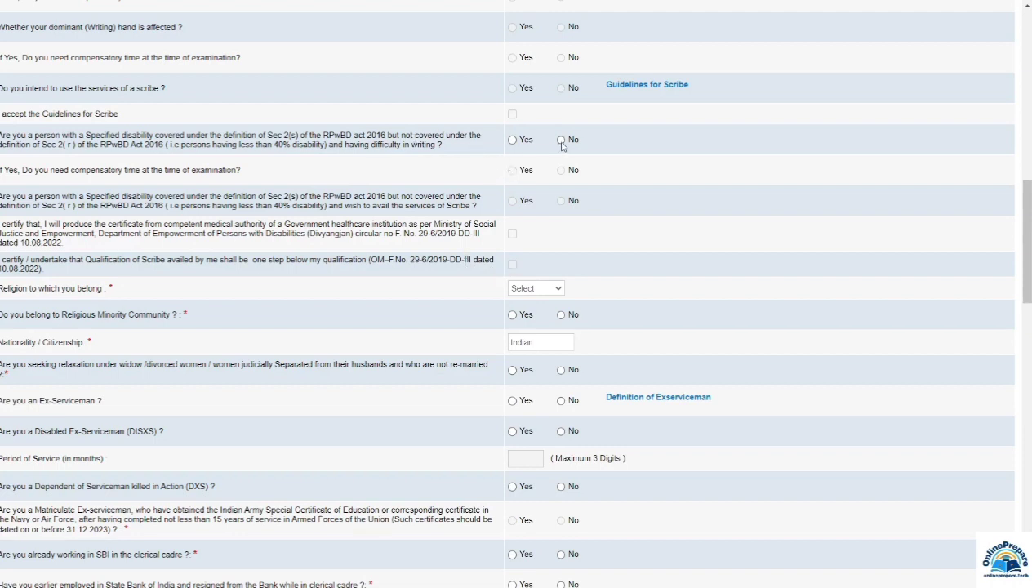
scroll(523, 91, down, 4)
click(523, 85)
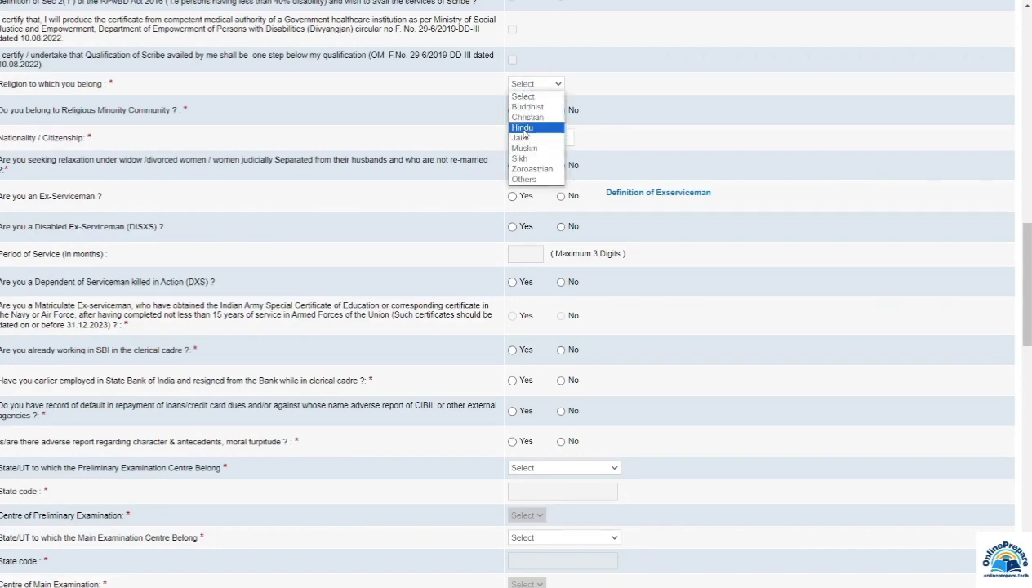
Step: Choose Hindu as religion, answer No to religious minority and widow relaxation, and Yes to Ex-Serviceman
click(523, 130)
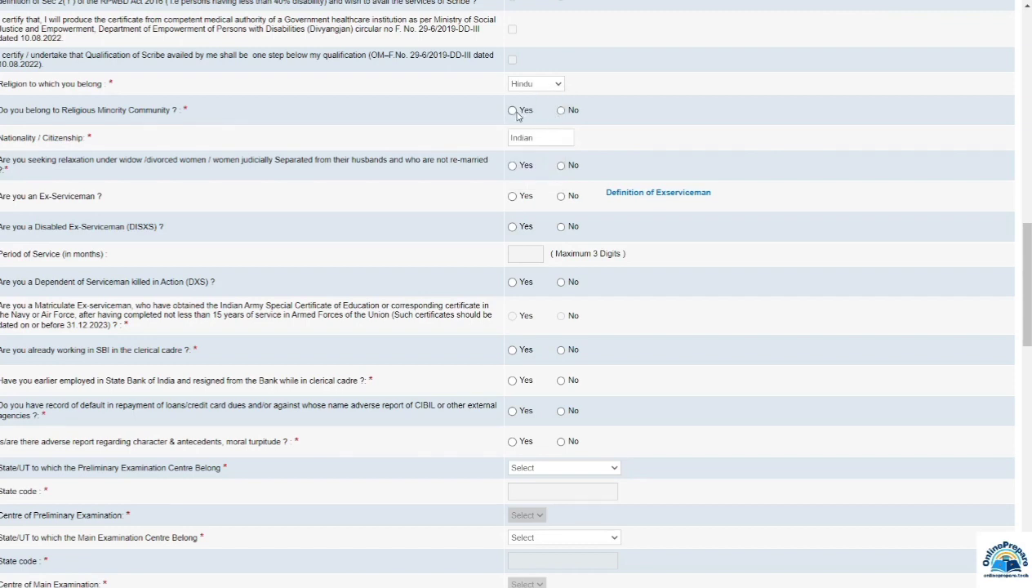
click(562, 112)
click(561, 166)
click(513, 197)
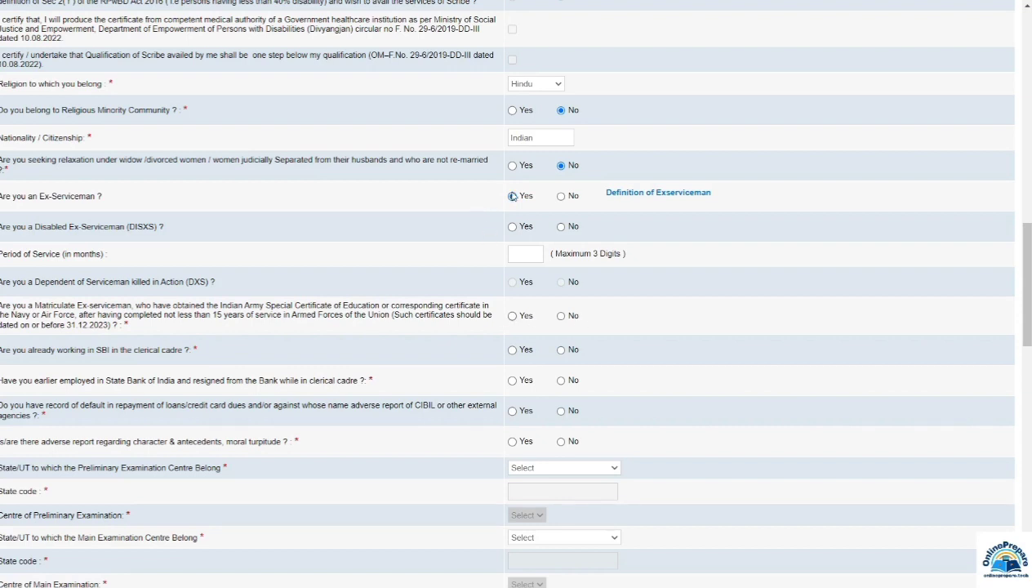
Step: Change Ex-Serviceman to No and answer No to SBI employment, loan default and adverse report questions
click(560, 196)
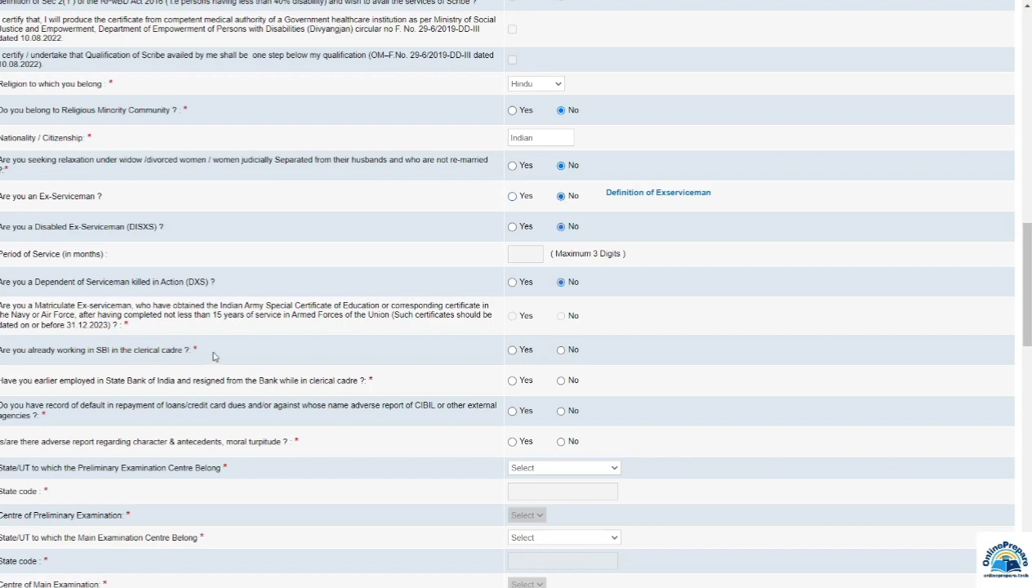
click(561, 350)
click(561, 381)
click(562, 413)
click(562, 442)
Step: Set the preliminary exam state to Madhya Pradesh and centre to Satna
click(523, 471)
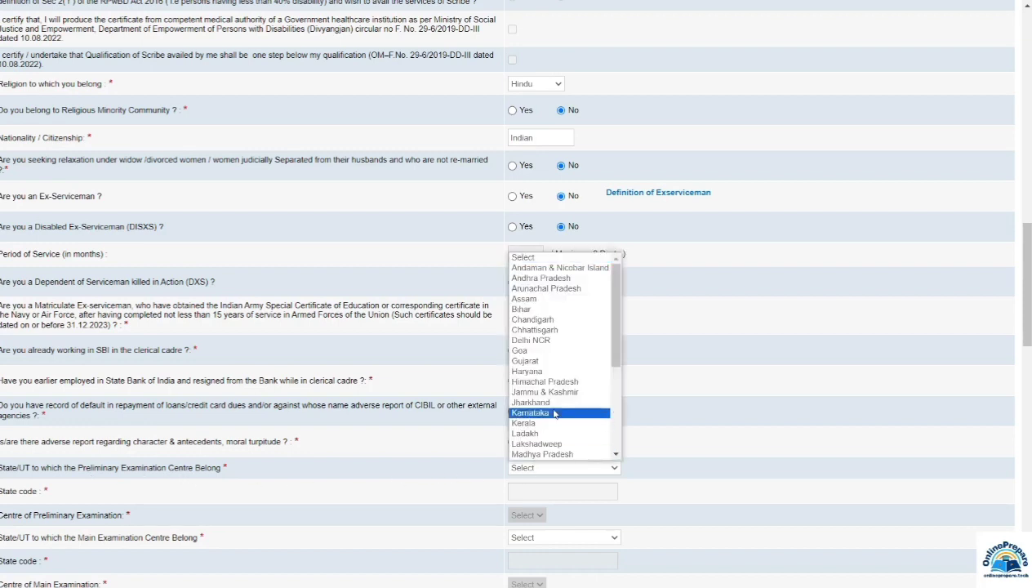
click(565, 454)
scroll(507, 392, down, 3)
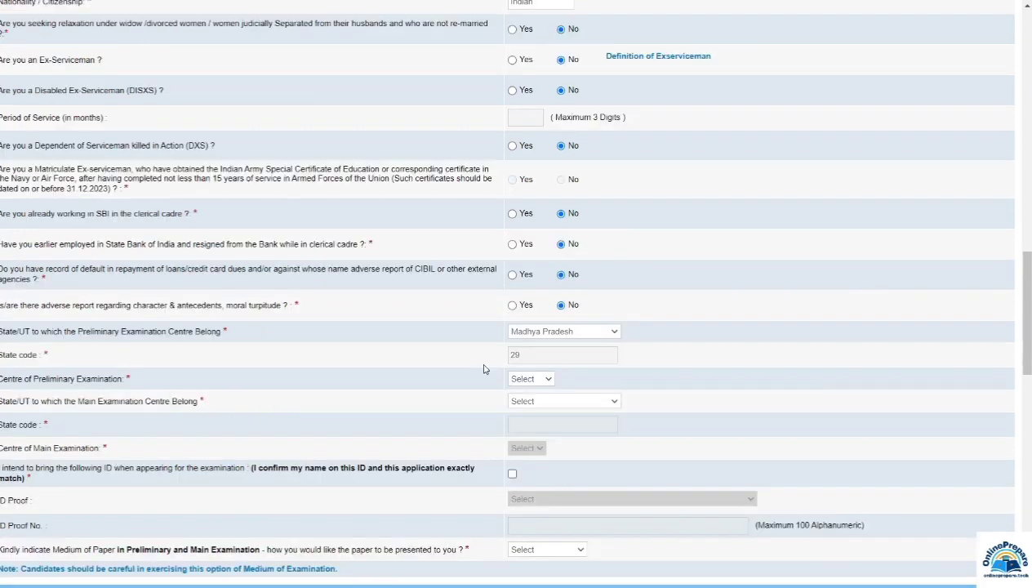
click(524, 379)
click(527, 449)
Step: Set the main exam state to Madhya Pradesh and centre to Satna
click(534, 401)
click(527, 384)
scroll(527, 383, down, 1)
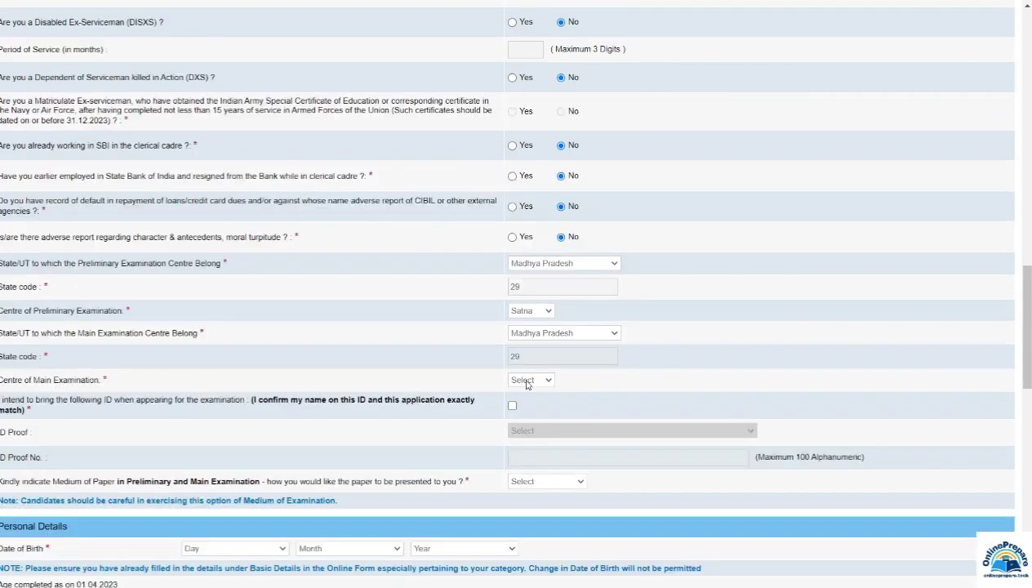
click(527, 384)
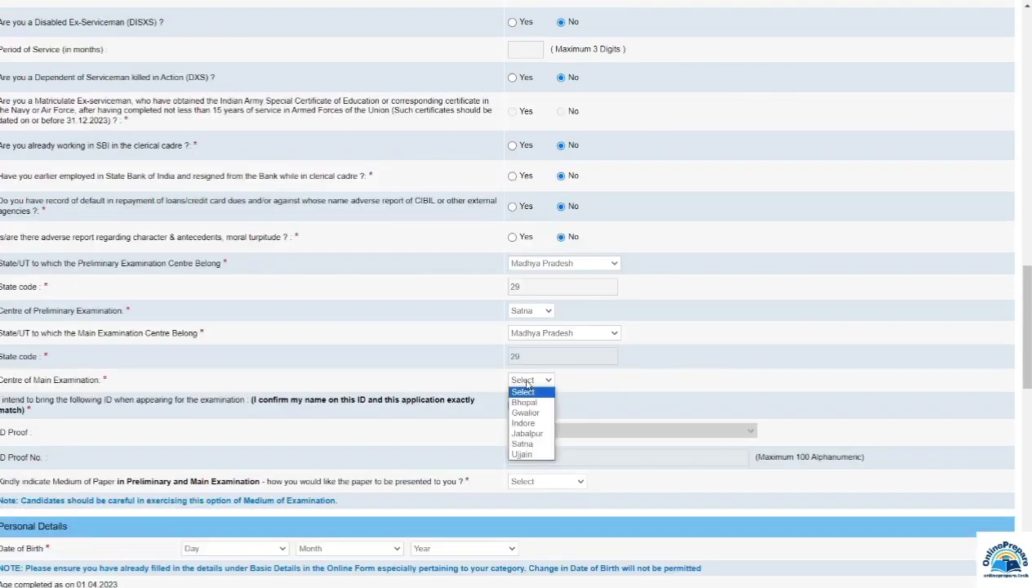
click(527, 401)
scroll(147, 112, down, 4)
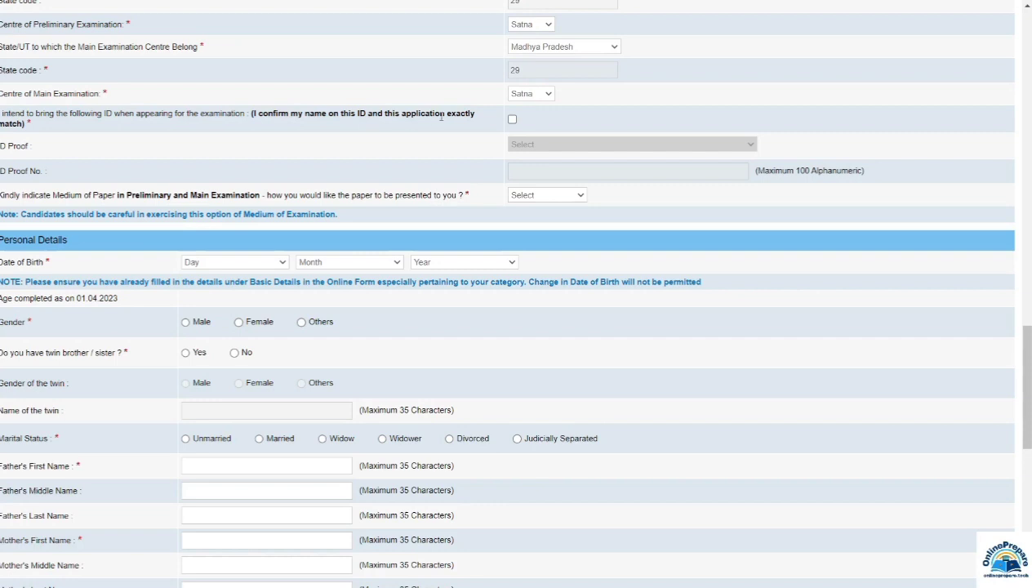
Step: Tick the ID declaration and select Aadhar Card as the ID proof
click(512, 121)
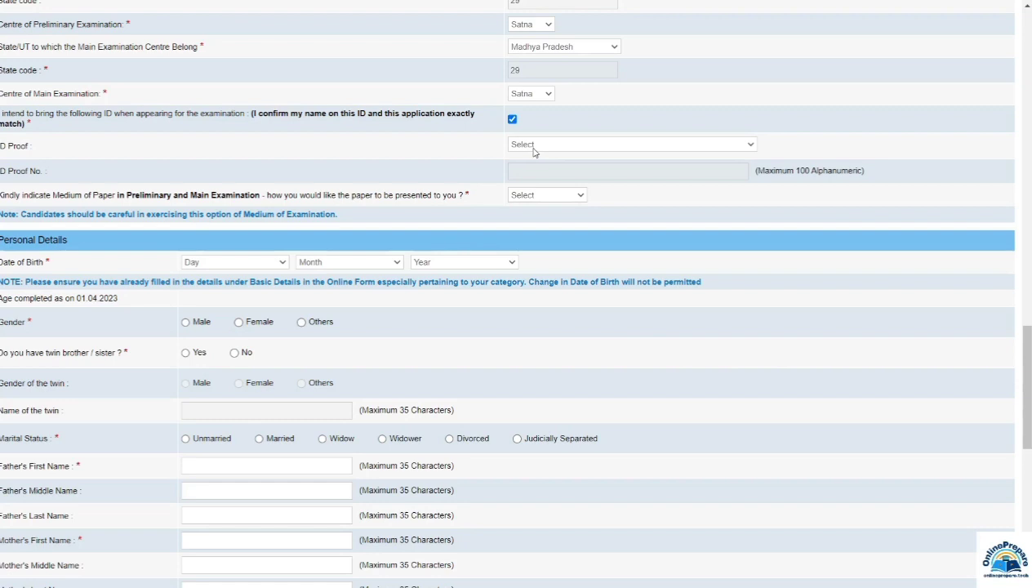
click(534, 151)
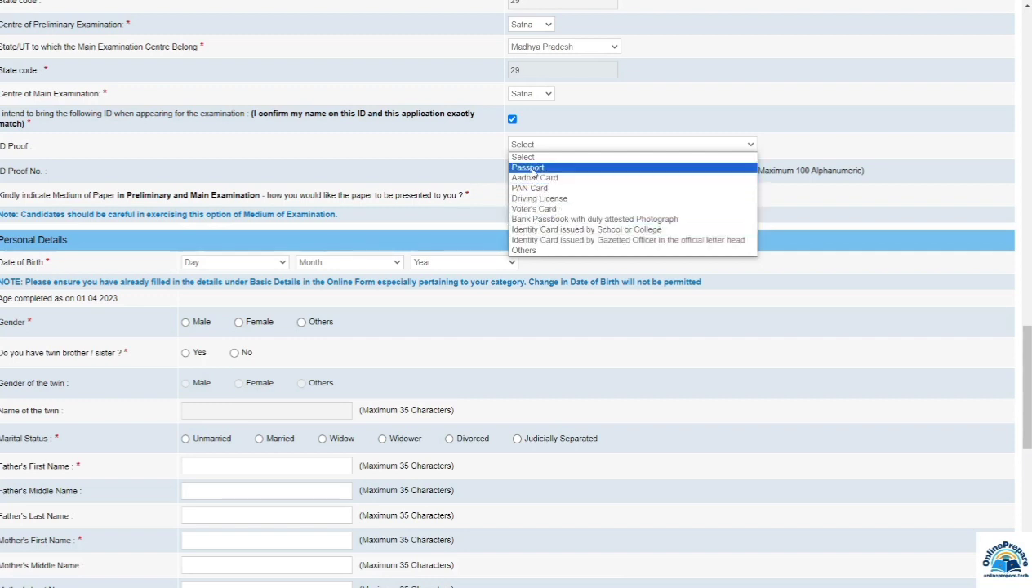
click(528, 251)
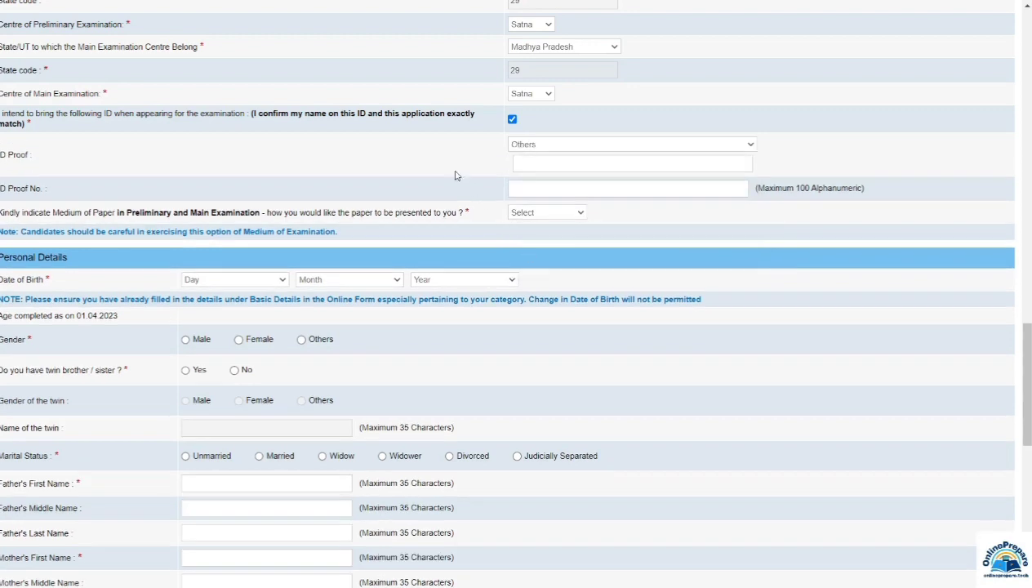
click(527, 144)
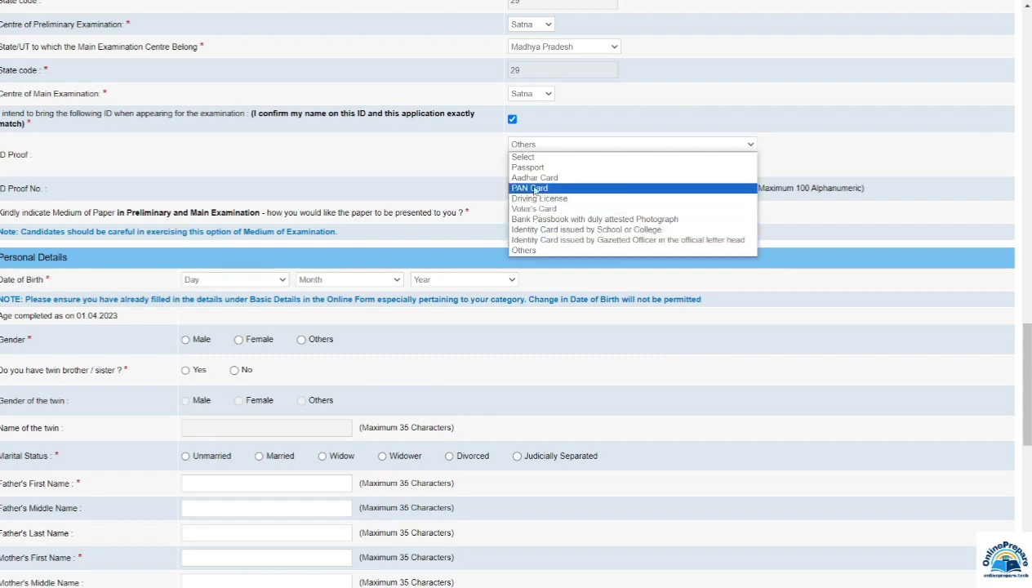
click(533, 179)
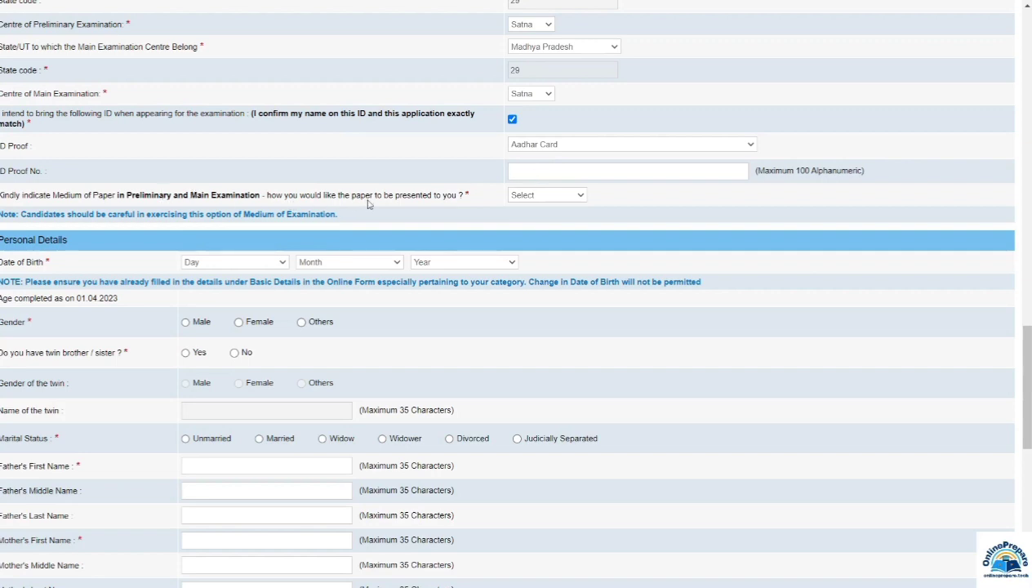
Step: Choose English and Hindi as the medium of paper
click(526, 199)
click(543, 219)
scroll(22, 65, down, 3)
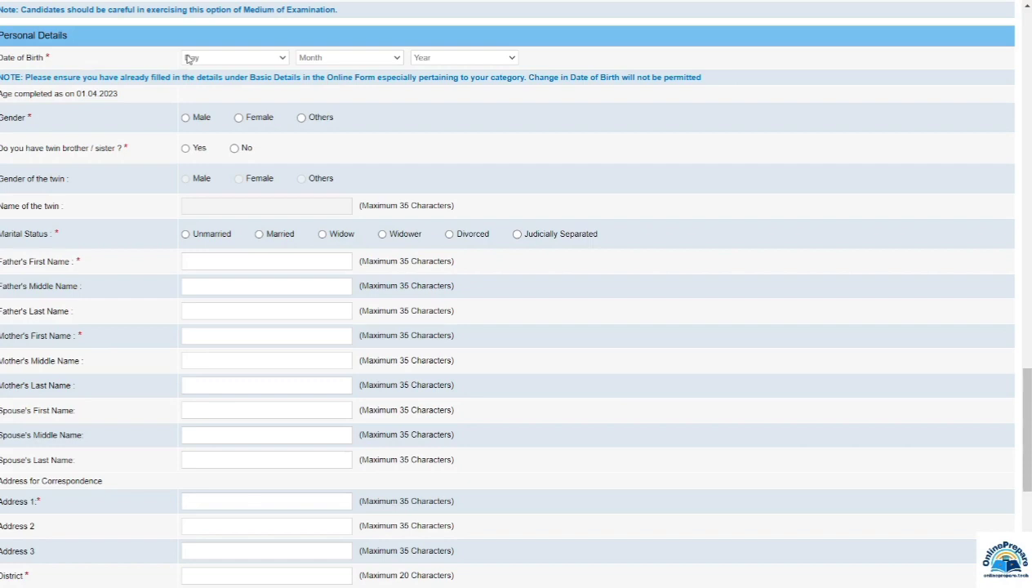
Step: Set date of birth to 01 January 2001, gender Male, and twin brother/sister No
click(205, 63)
click(200, 79)
click(317, 63)
click(315, 81)
click(440, 59)
click(420, 91)
click(185, 120)
click(235, 149)
Step: Mark marital status as Unmarried and begin filling in the mother's name
scroll(244, 218, down, 3)
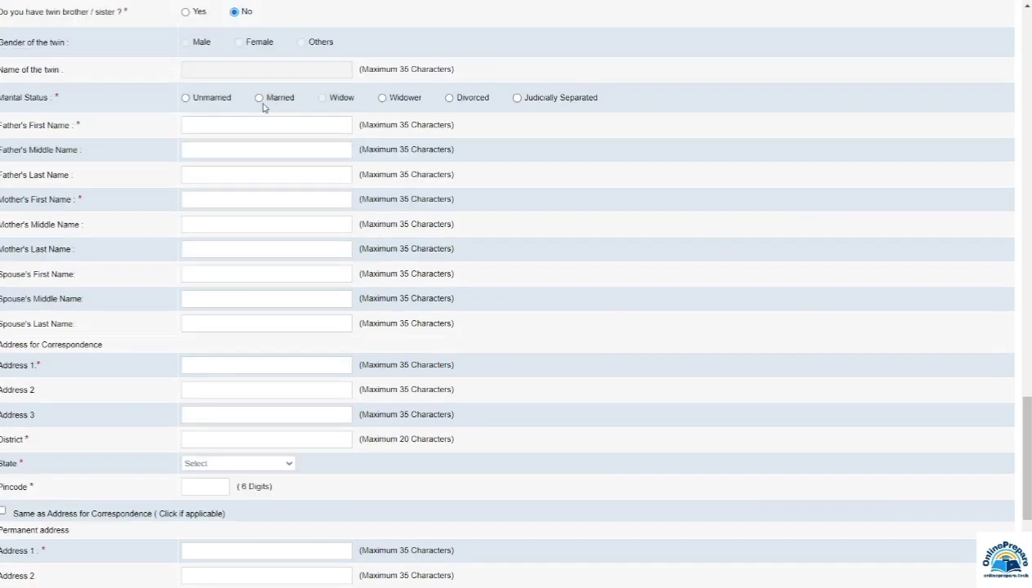
click(185, 98)
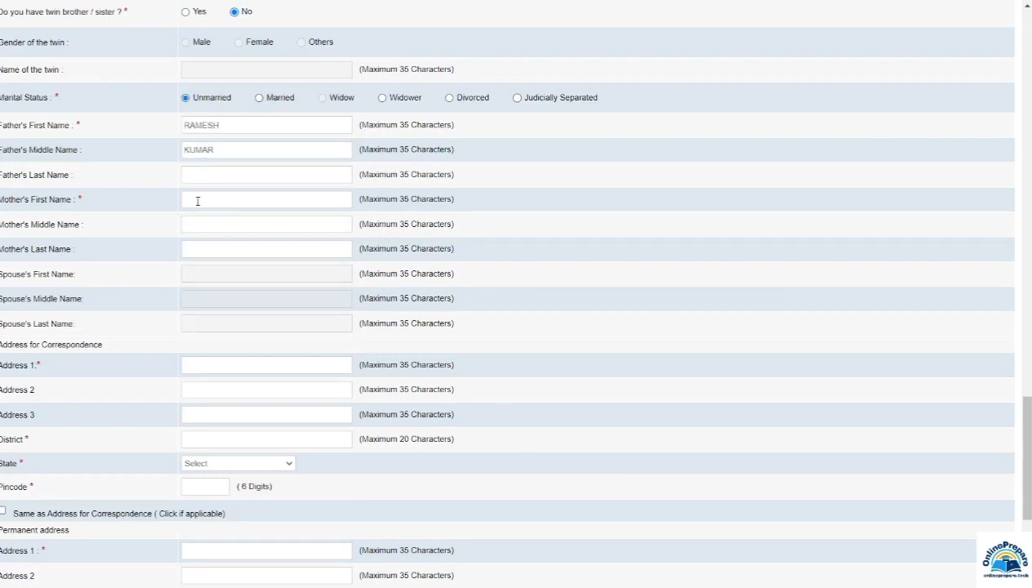
click(202, 226)
Step: Complete the correspondence address with district SATNA, state MADHYA PRADESH and pincode 485001
scroll(119, 310, down, 5)
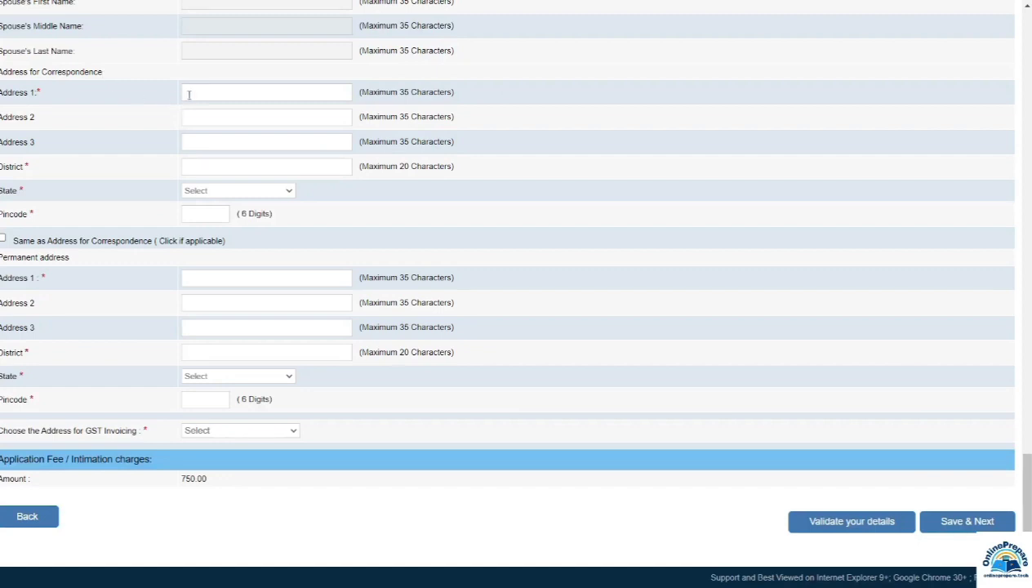
click(213, 117)
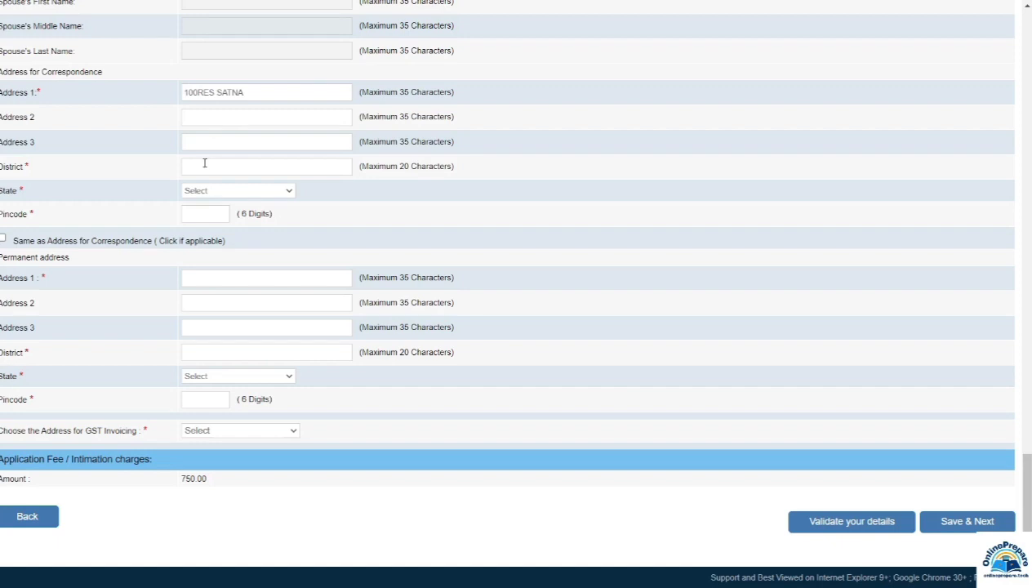
click(206, 167)
text(SATNA)
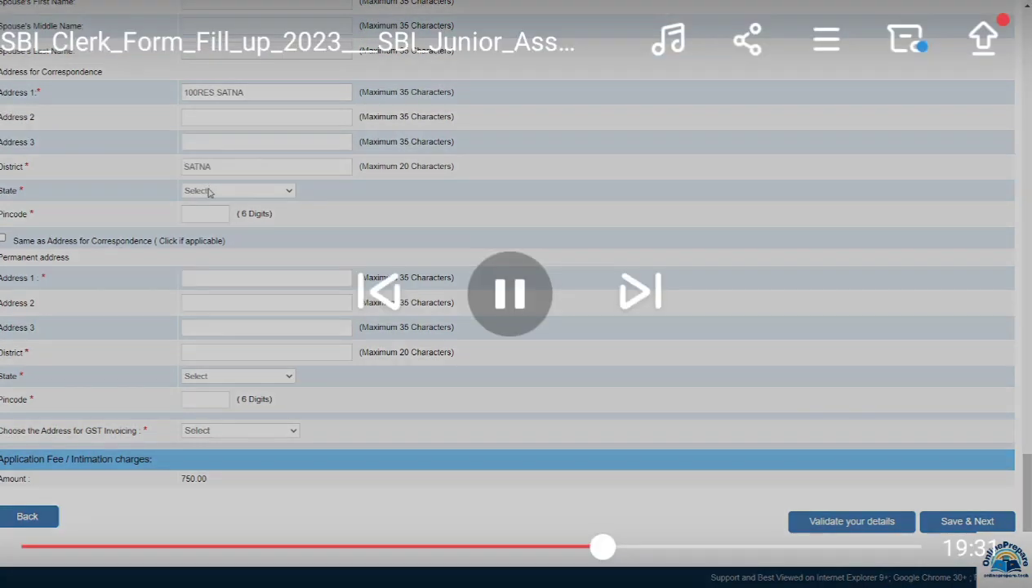
click(209, 191)
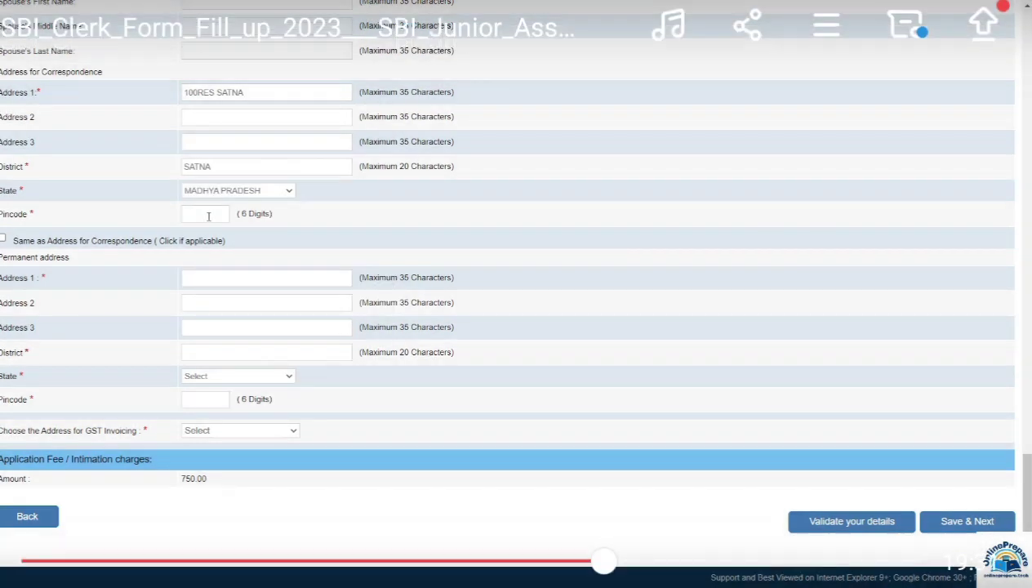
text(485001)
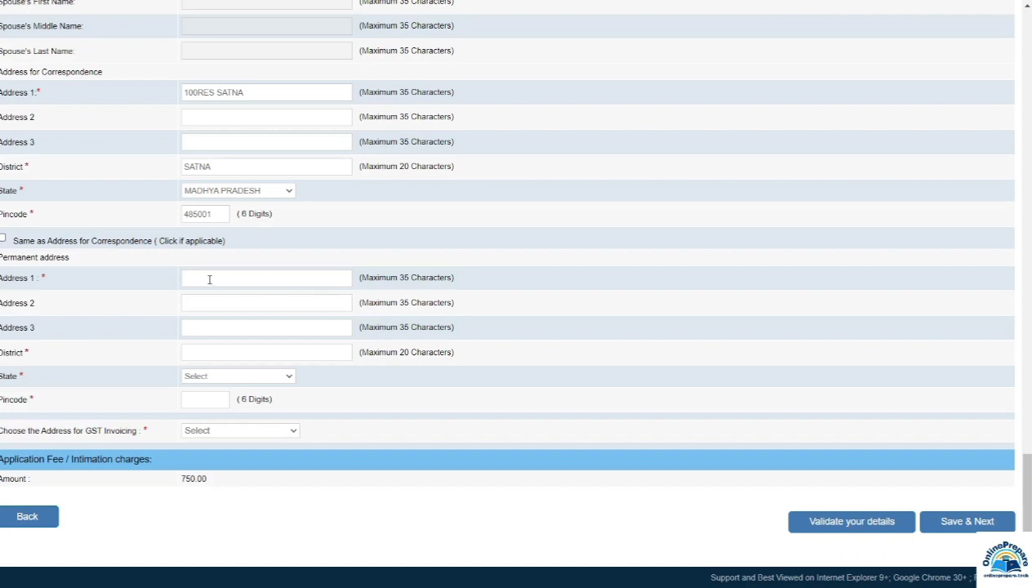
Step: Copy the correspondence address as permanent address and use it for GST invoicing
click(29, 241)
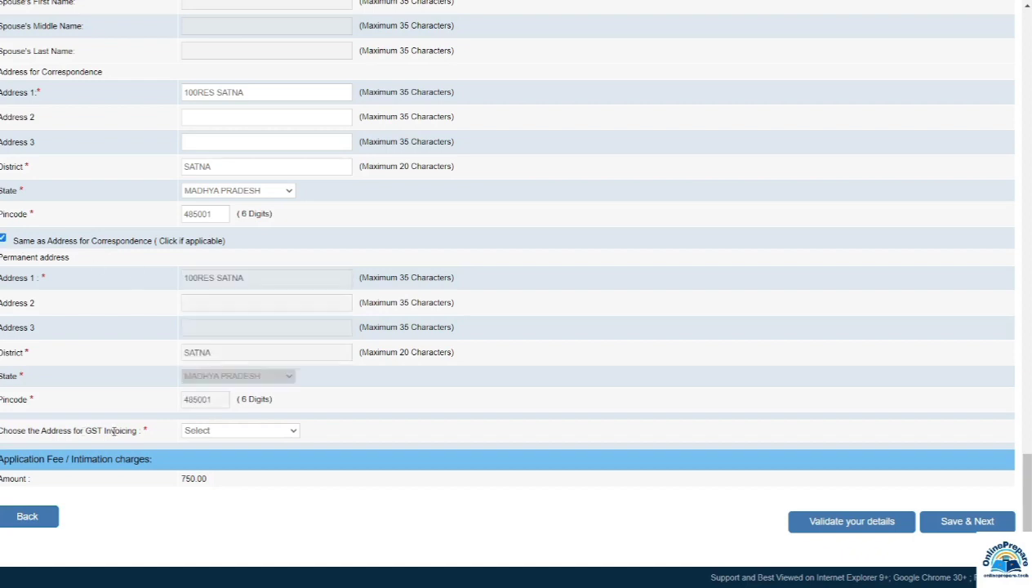
click(205, 432)
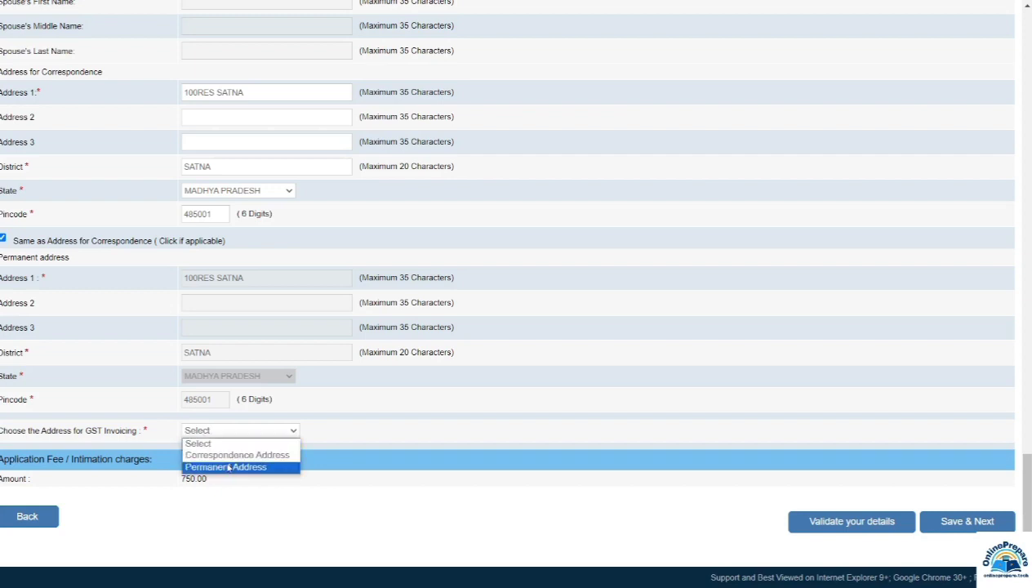
click(237, 455)
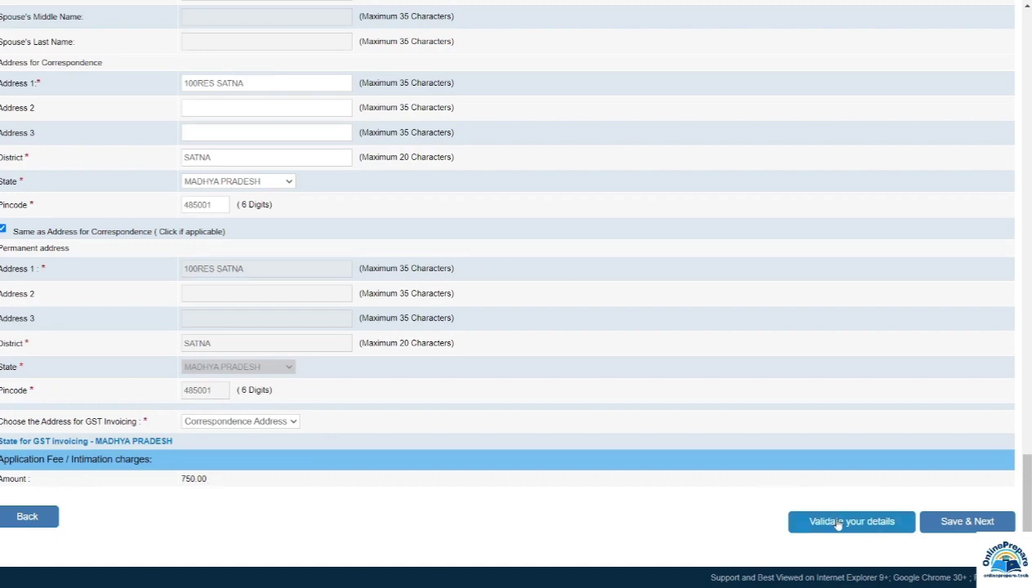
Step: Validate the basic details, acknowledge the success message, and save to continue to qualifications
click(838, 524)
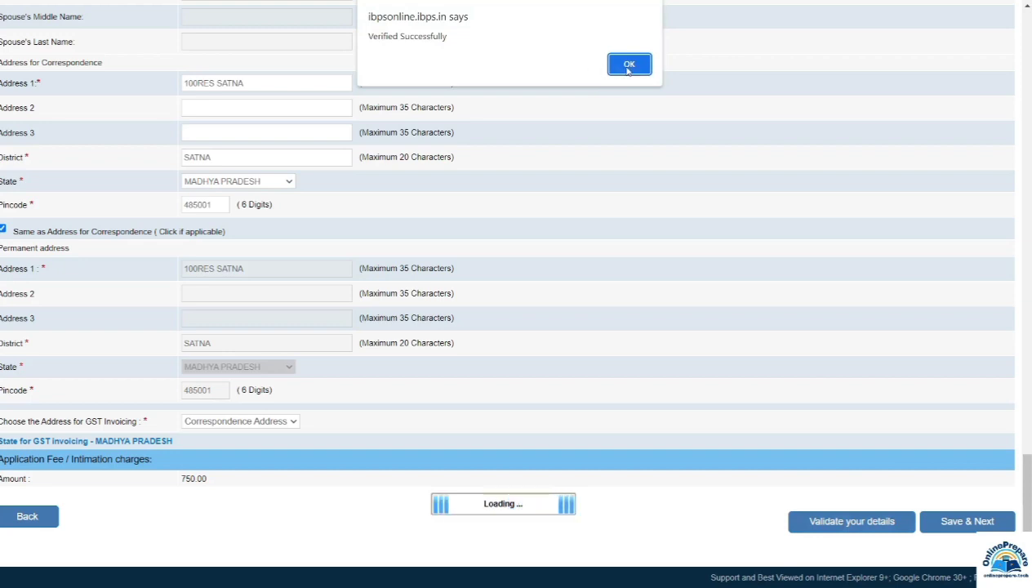
click(628, 67)
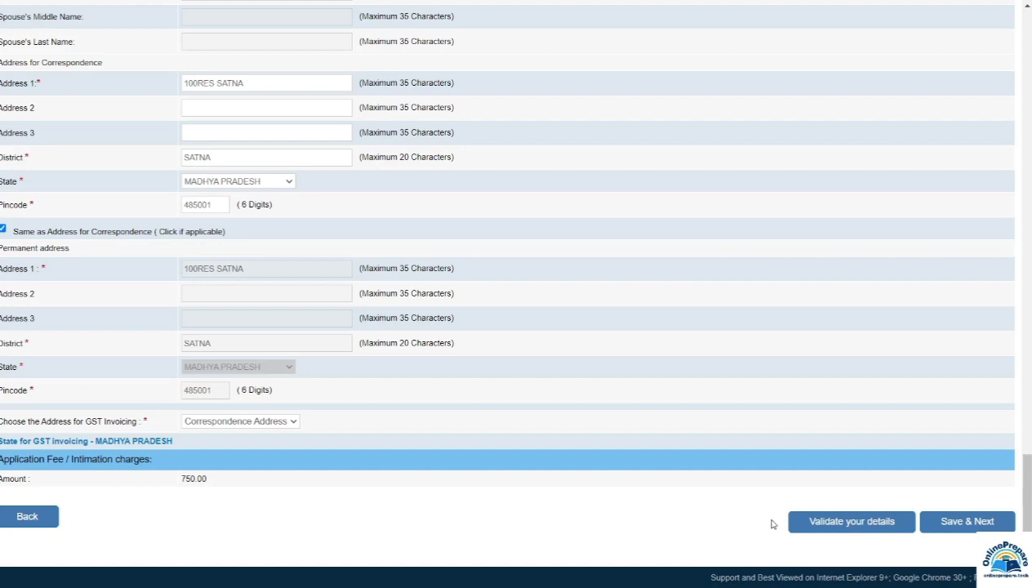
click(958, 526)
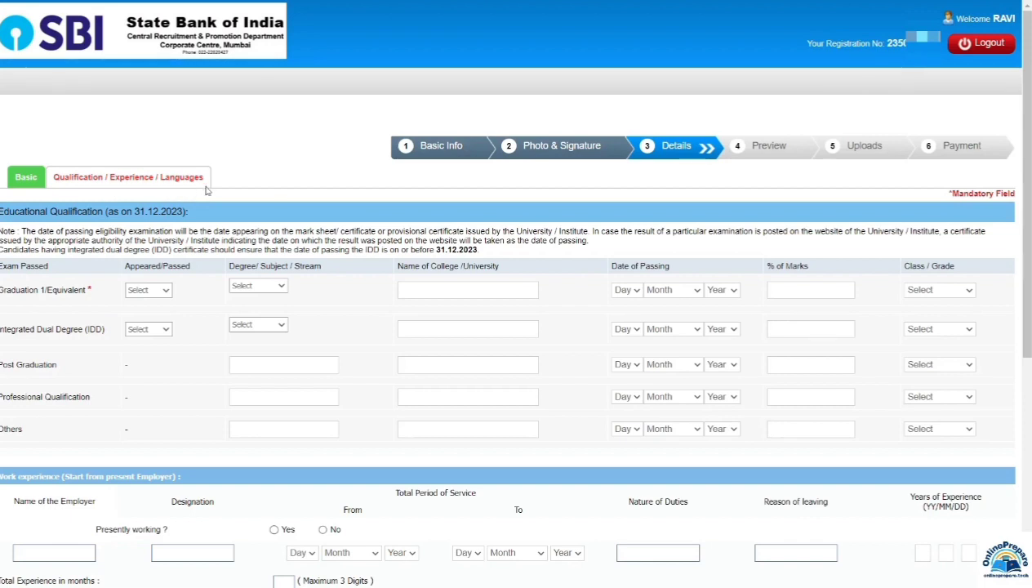
Step: Mark graduation as Passed and choose Engineering as the degree stream
scroll(340, 199, down, 2)
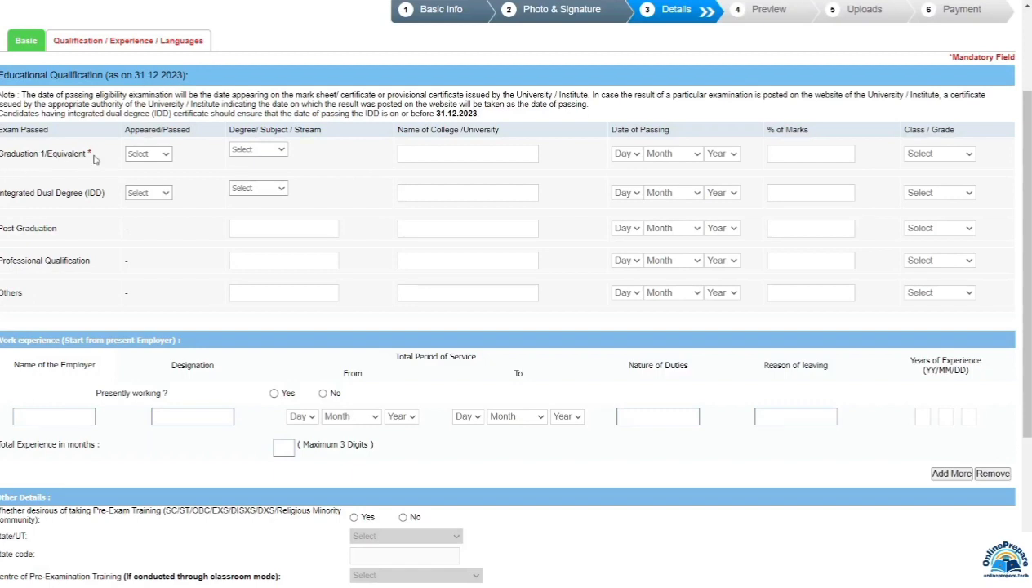
click(139, 156)
click(144, 177)
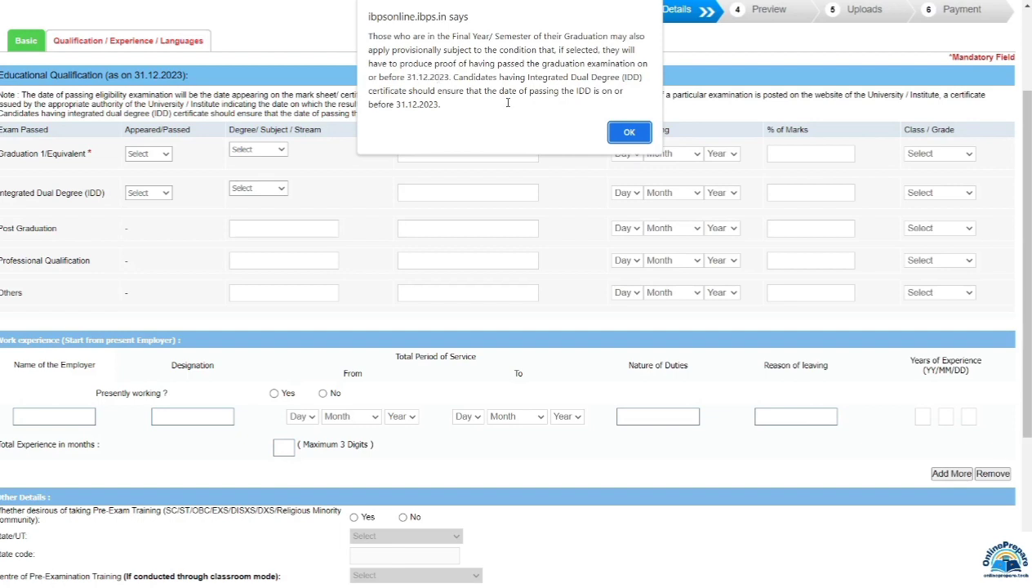
click(629, 133)
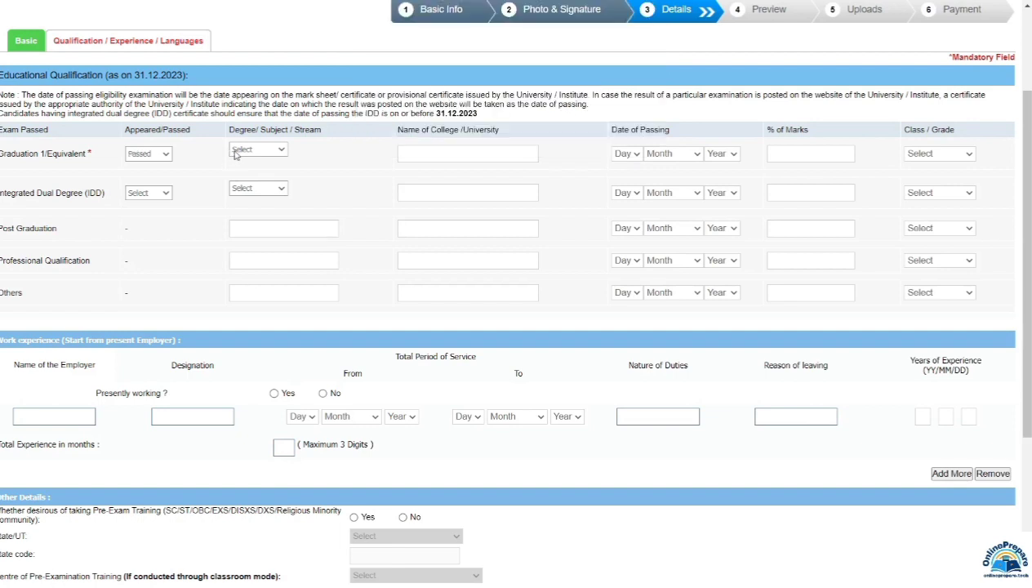
click(250, 153)
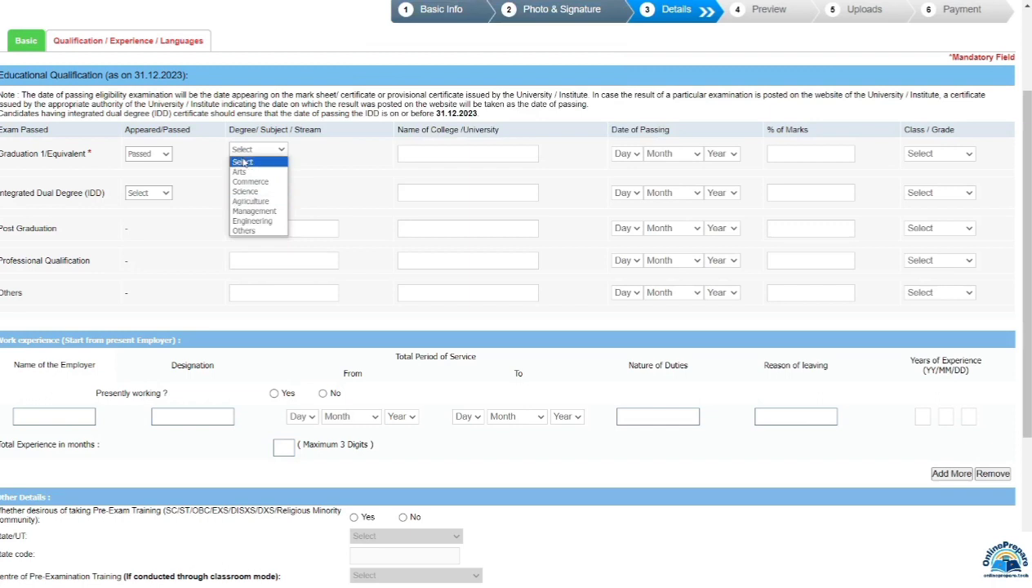
click(243, 230)
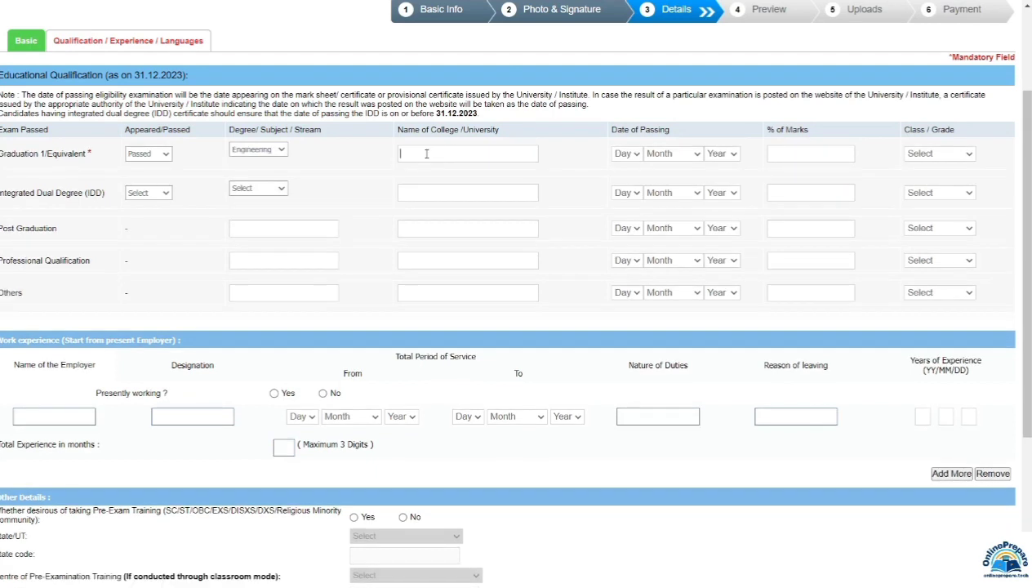
Step: Enter university RGPV BHOPAL, passing date 17 July 2022, 65.00% and First Class for graduation
text(RGPV BHOPAL)
click(627, 153)
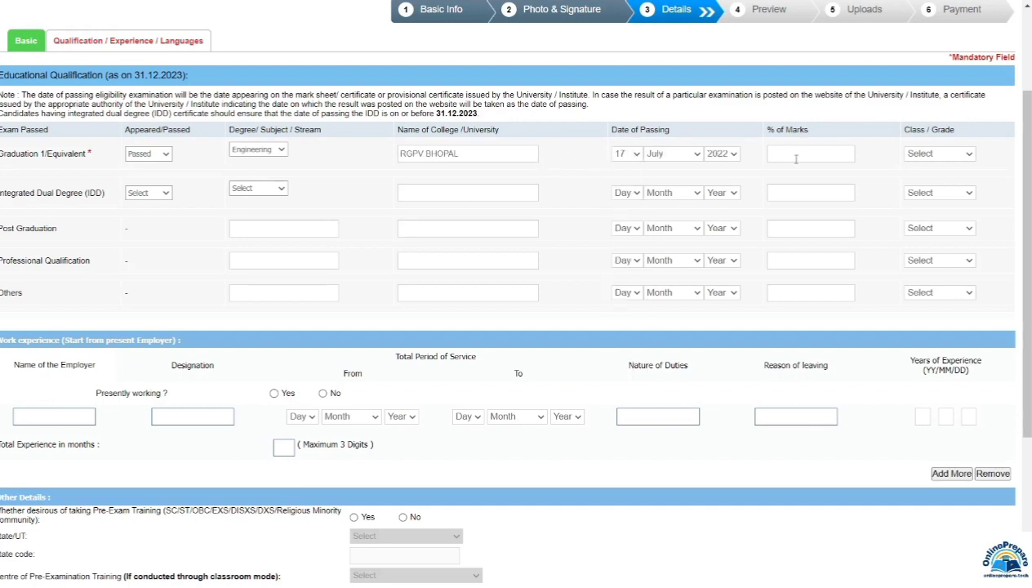
text(65.00)
click(931, 155)
click(142, 194)
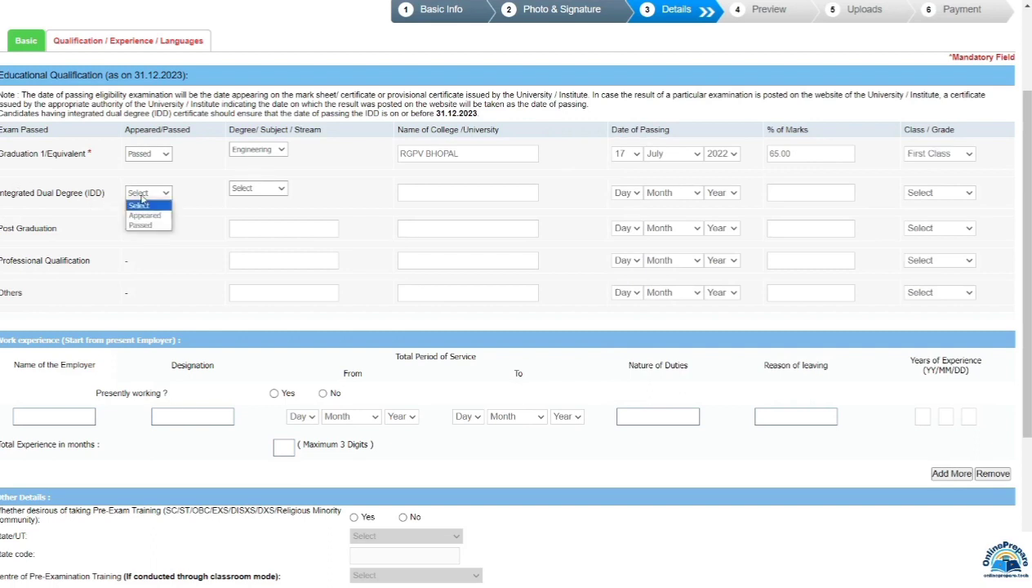
click(187, 199)
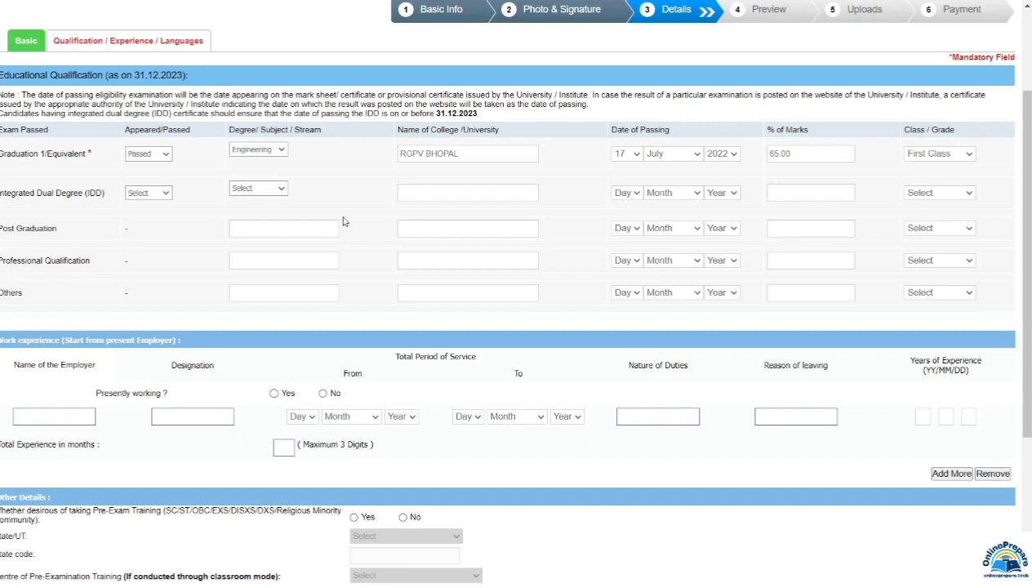
Step: Decline pre-exam training and tick read, write and speak for Hindi
scroll(294, 254, down, 3)
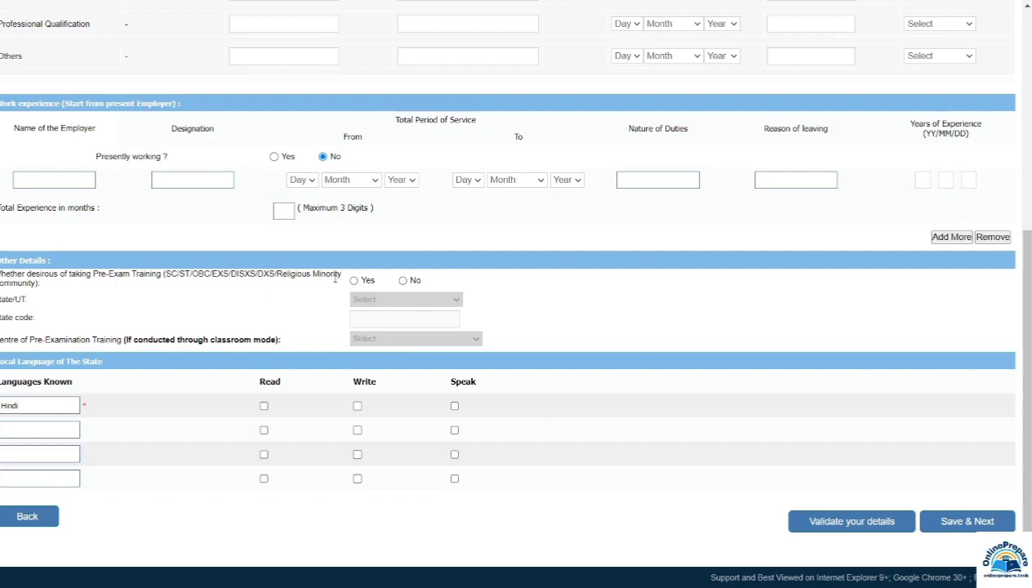
click(402, 281)
click(264, 406)
click(357, 405)
click(455, 406)
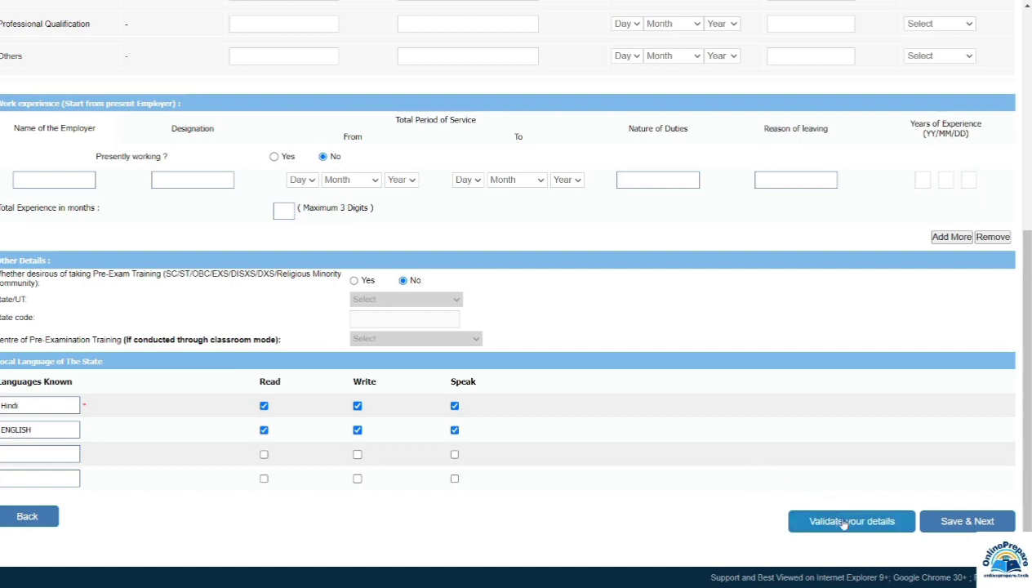
Step: Validate the qualification and language details, dismiss the success message, and save to reach the preview
click(843, 524)
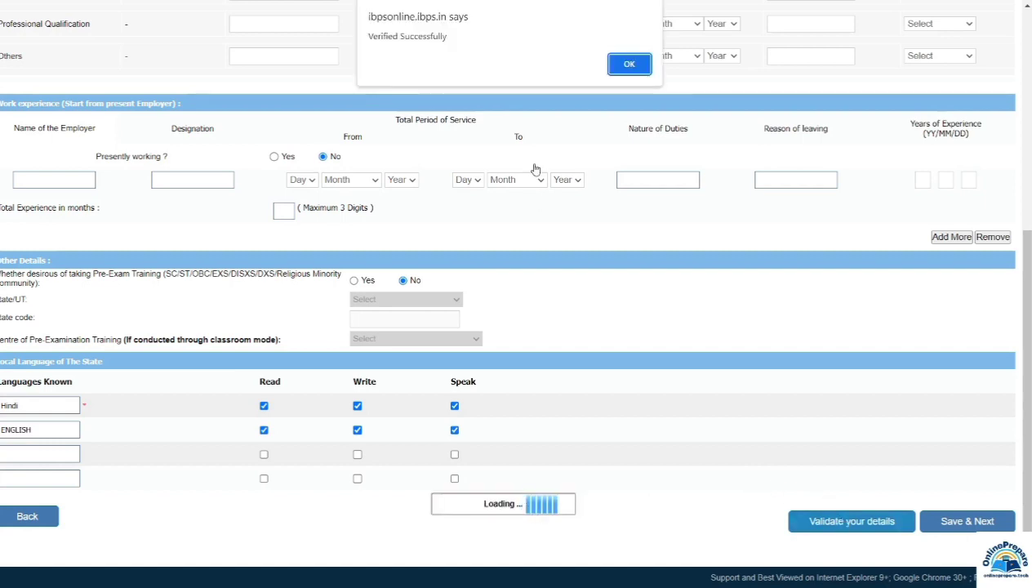
click(627, 66)
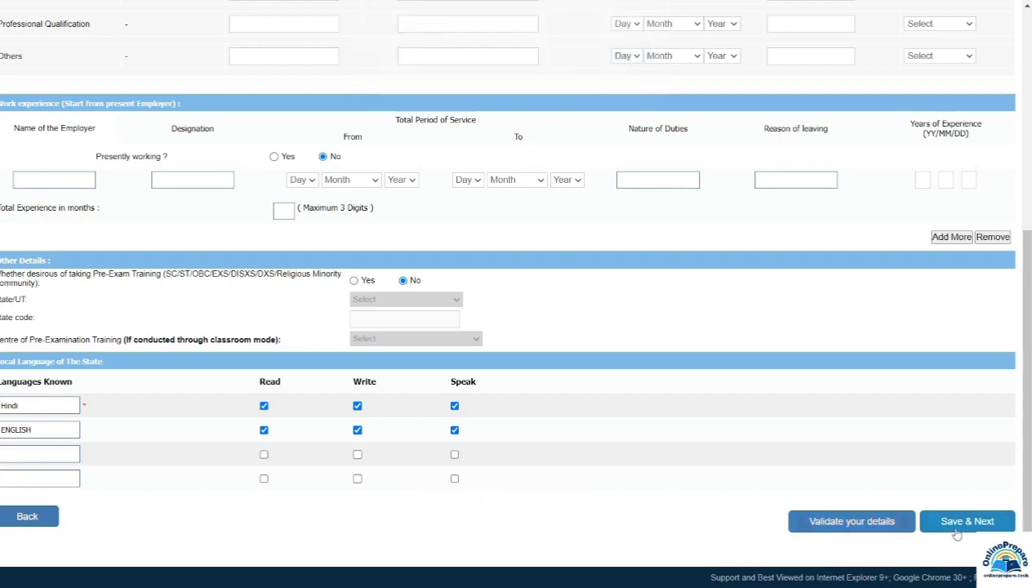
click(965, 523)
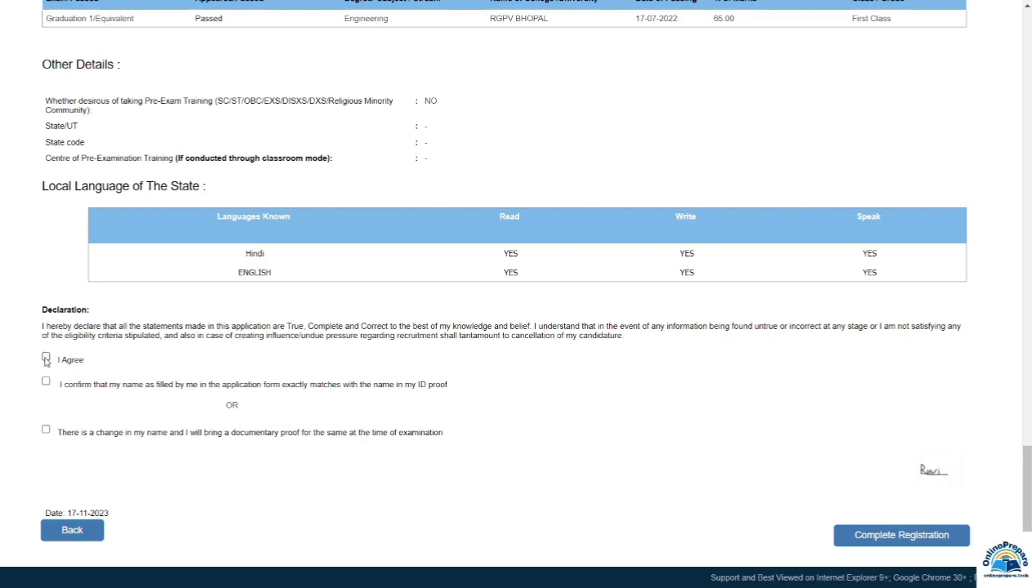
Step: Agree to the declaration and name-match confirmation, then complete registration, accepting both confirmation alerts
click(46, 361)
click(47, 382)
click(902, 536)
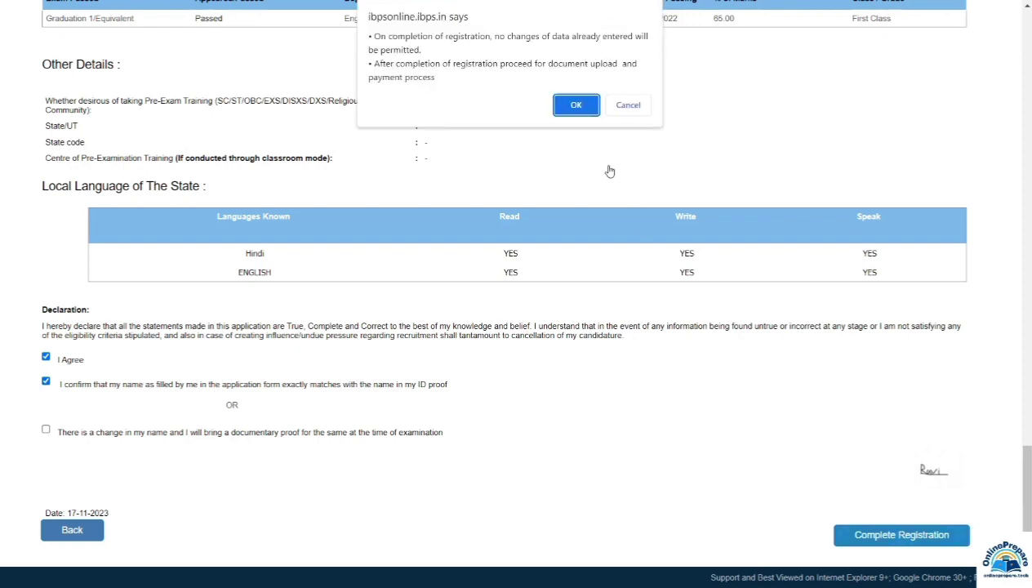
click(578, 109)
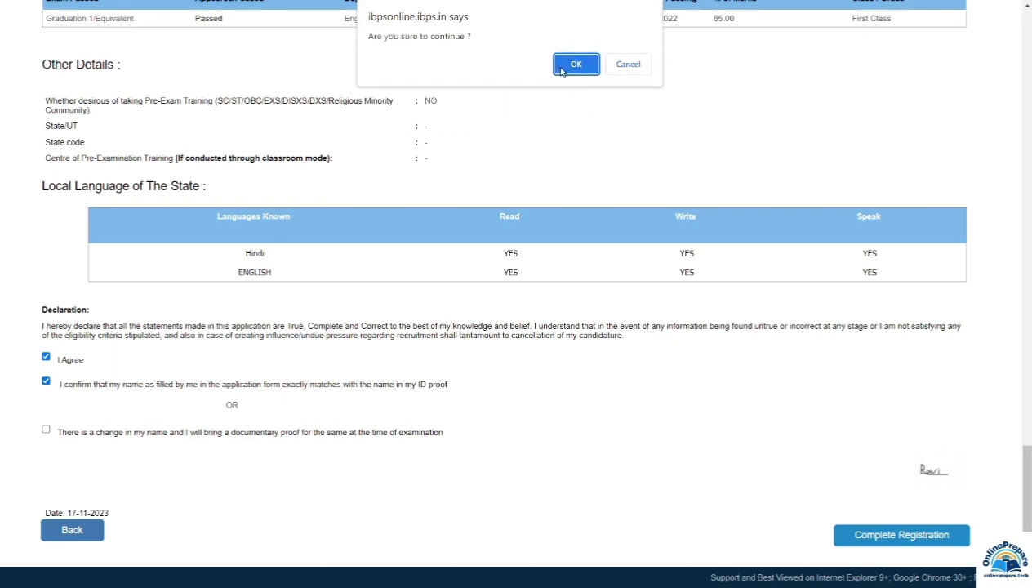
click(566, 70)
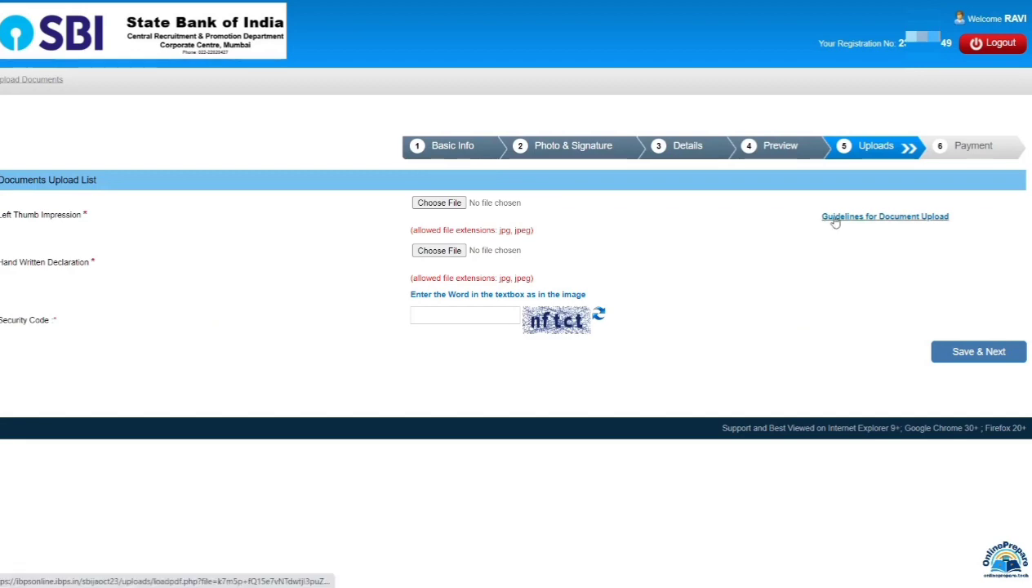
Step: Open the 'Guidelines for Document Upload' PDF and scroll to the thumb impression and declaration requirements
click(897, 220)
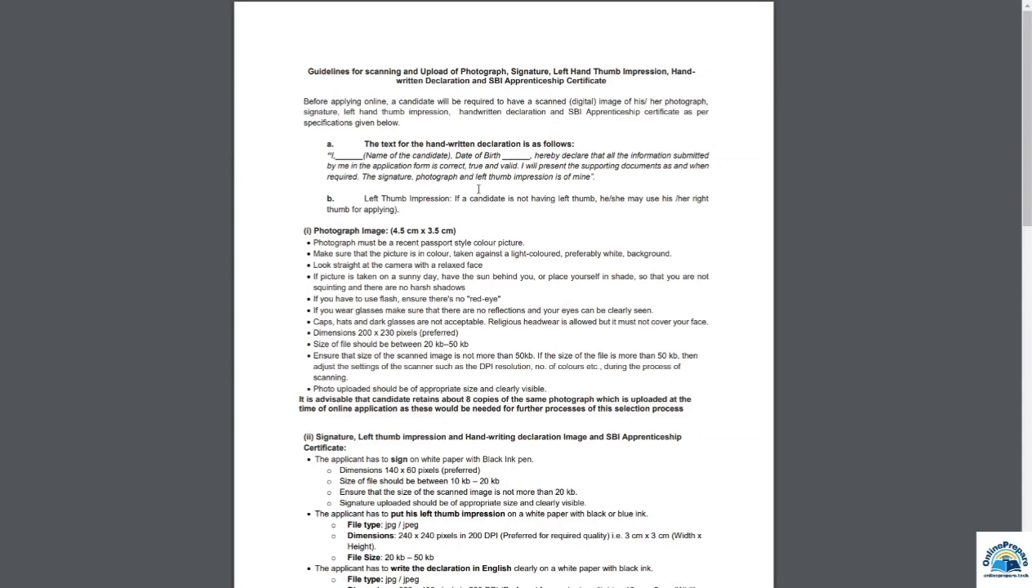
scroll(435, 170, down, 5)
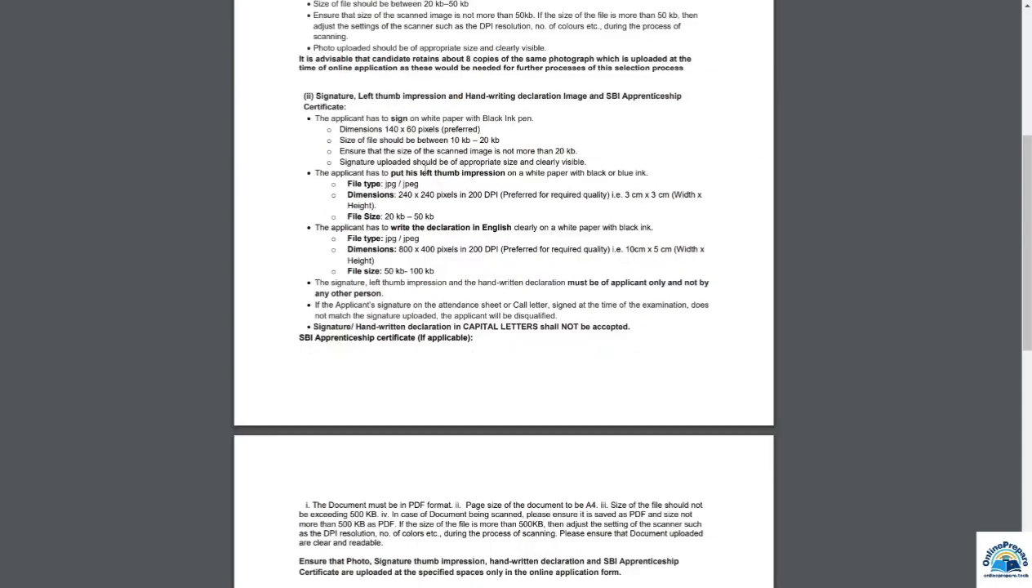